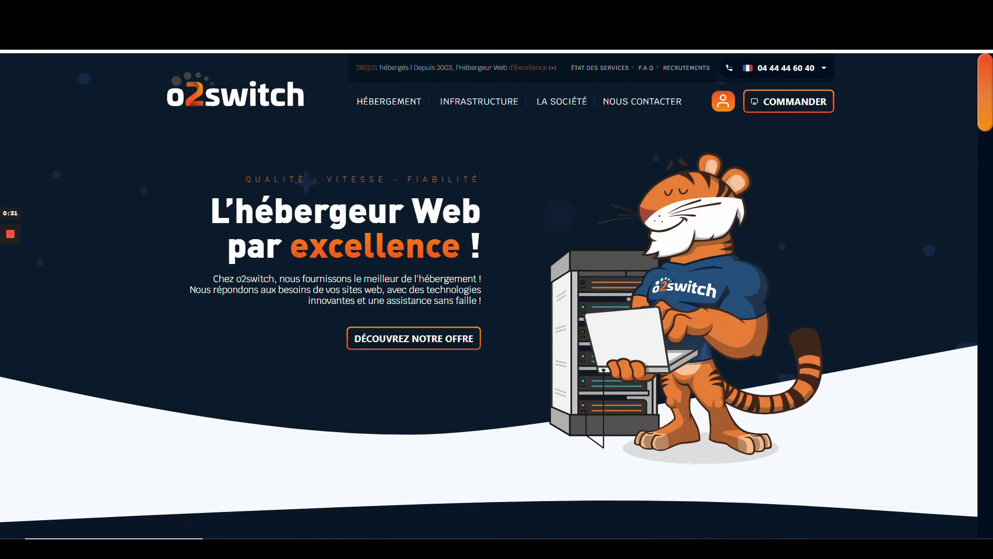
# Step: Scroll down the o2switch homepage to the 5 € per month Offre Unique pricing card
pyautogui.scroll(-2, 128, 212)
pyautogui.scroll(-5, 496, 310)
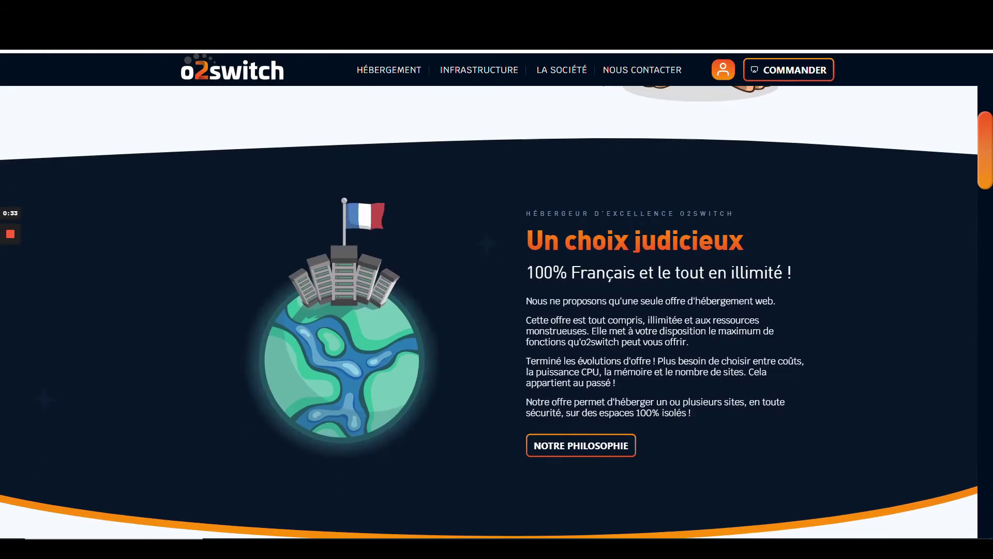
pyautogui.scroll(-2, 496, 310)
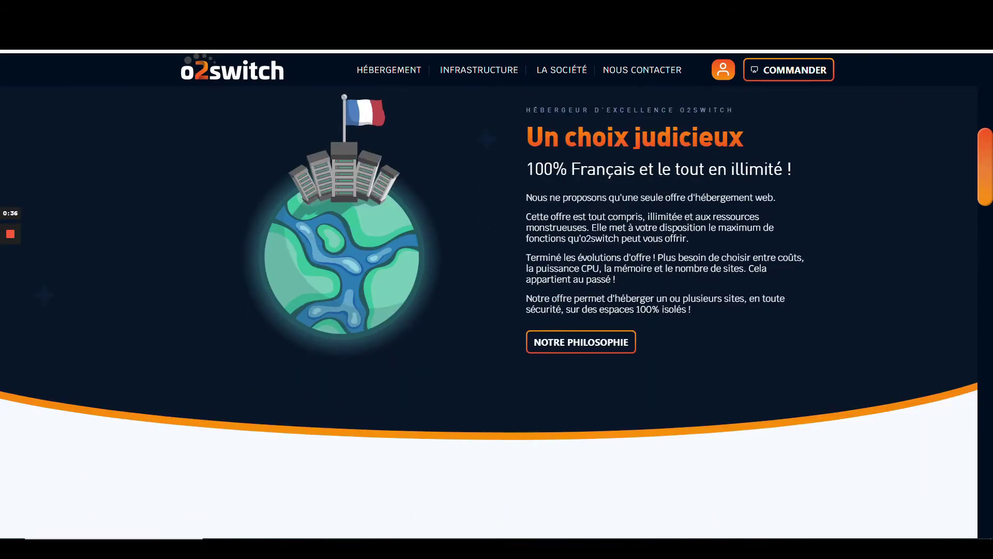
pyautogui.scroll(-3, 496, 310)
pyautogui.scroll(-6, 497, 310)
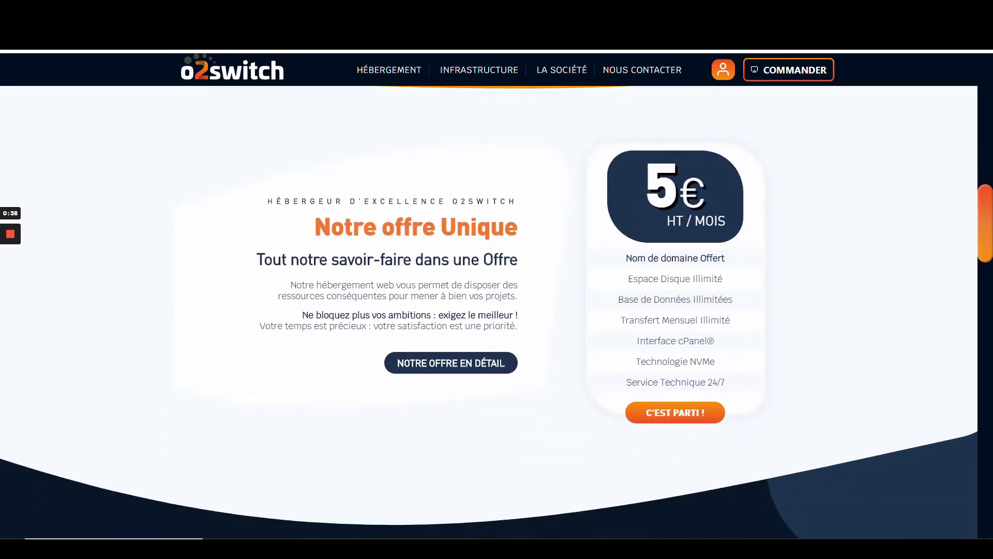
pyautogui.scroll(2, 496, 310)
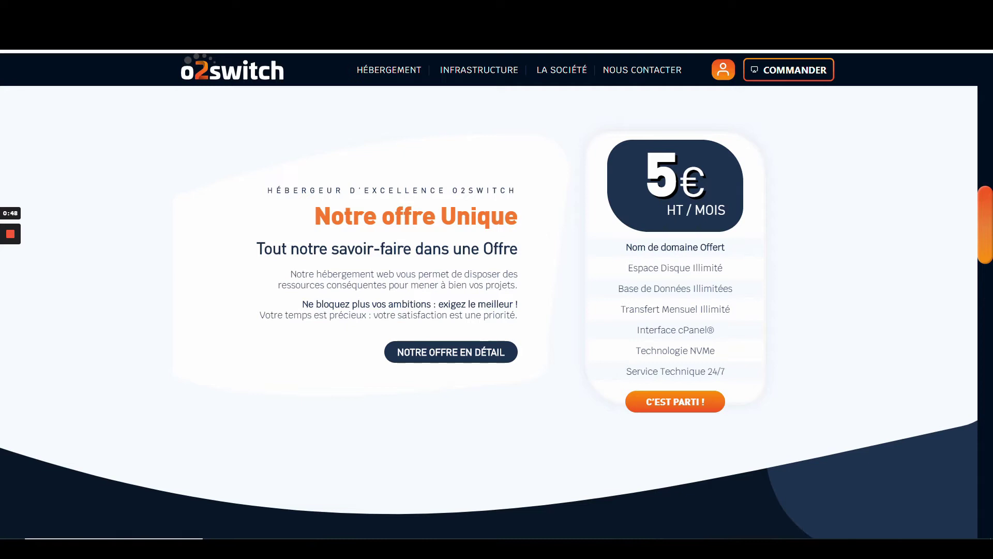
pyautogui.scroll(-1, 455, 266)
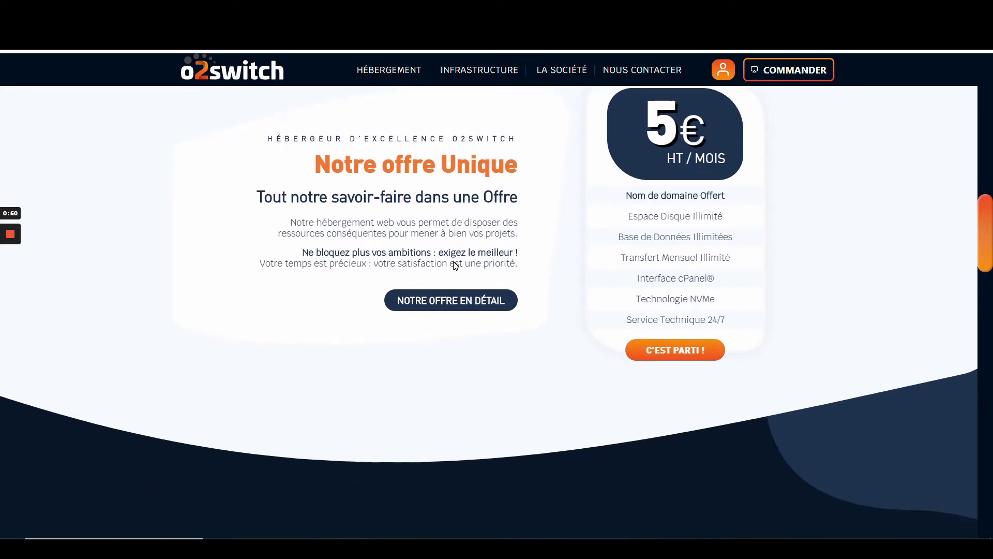
pyautogui.scroll(3, 455, 266)
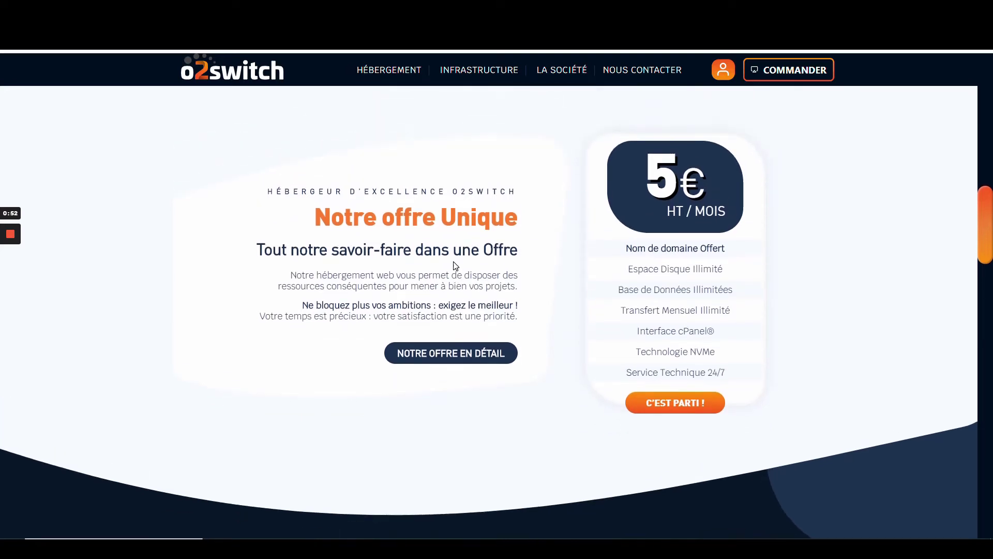
pyautogui.scroll(-1, 454, 266)
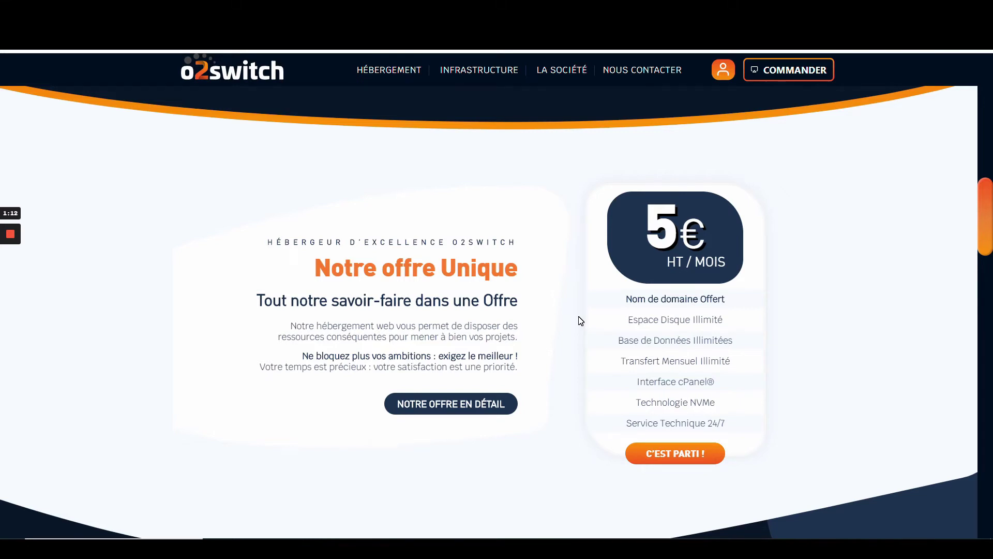
pyautogui.scroll(-10, 580, 317)
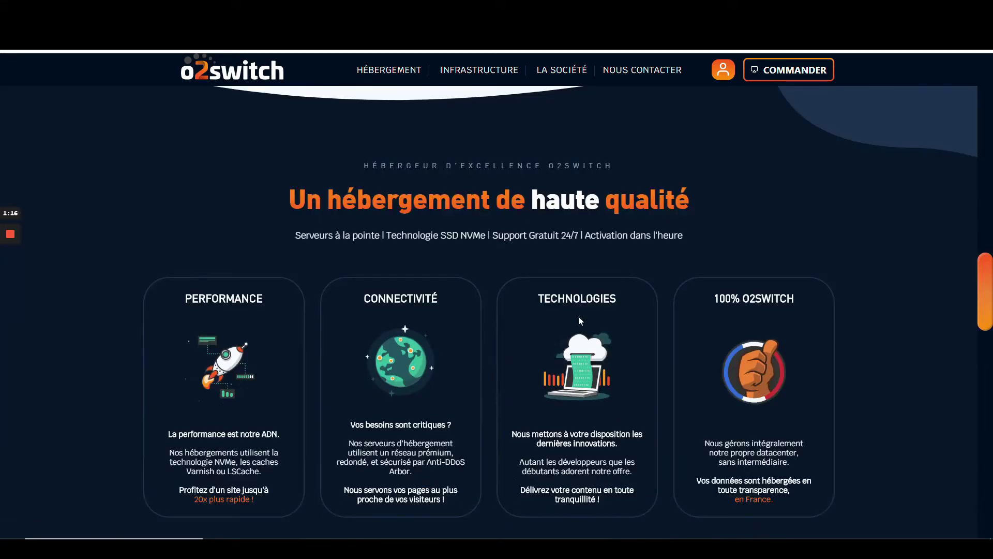
# Step: Review the rest of the homepage down to the footer, then start a hosting order with COMMANDER
pyautogui.scroll(-1, 579, 317)
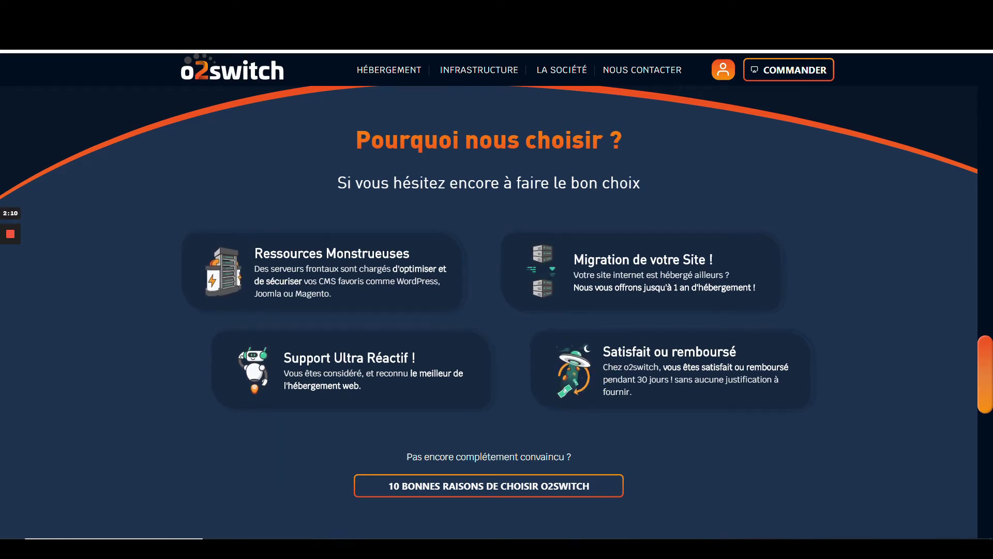
pyautogui.scroll(-2, 489, 310)
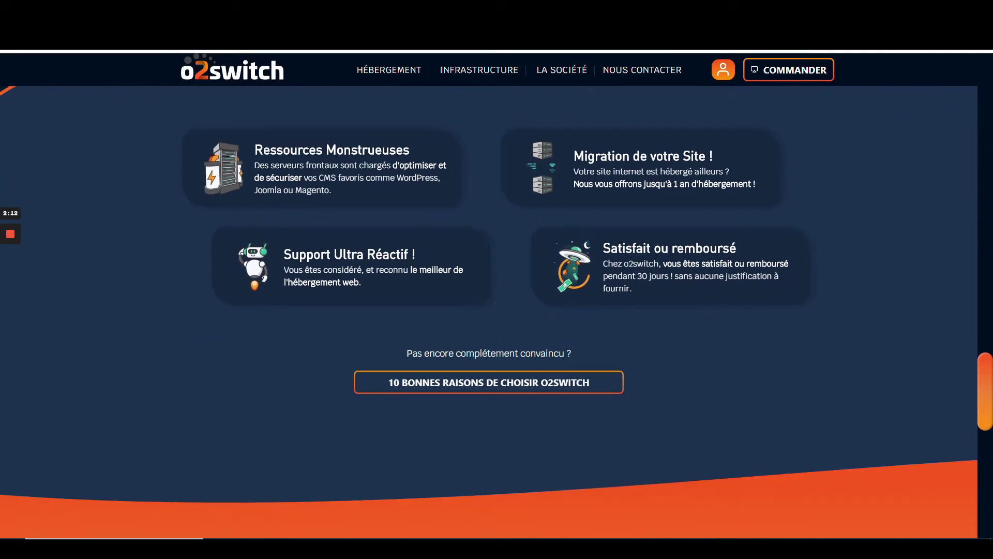
pyautogui.scroll(-2, 489, 310)
pyautogui.scroll(-7, 488, 310)
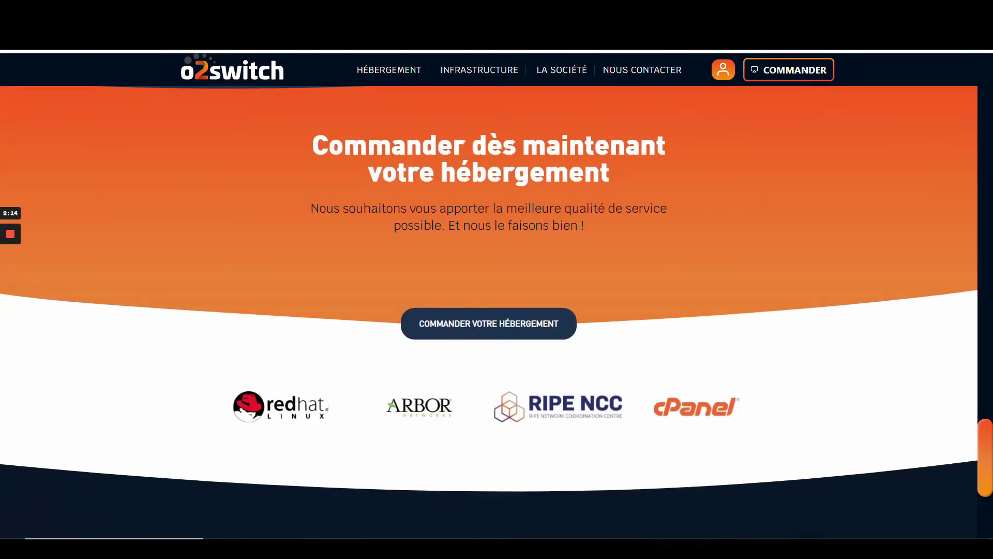
pyautogui.scroll(20, 489, 310)
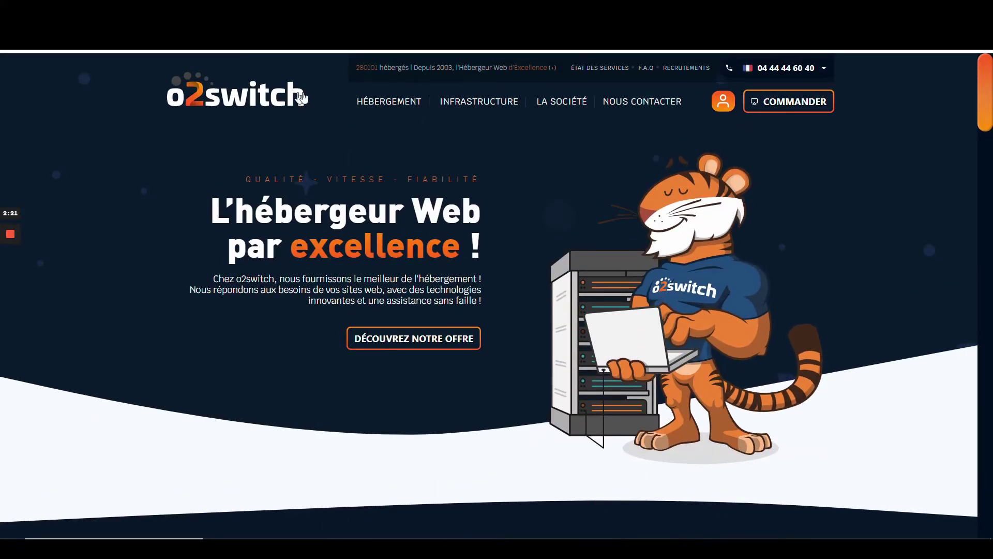
pyautogui.click(791, 106)
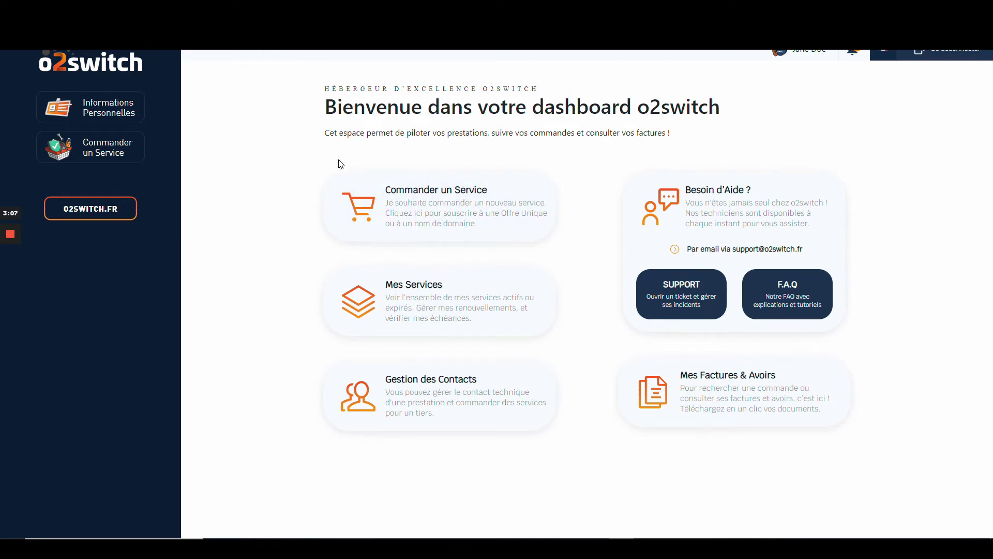
# Step: Choose Commander un Service and order the Offre Unique plan at 60 € HT per year
pyautogui.click(503, 220)
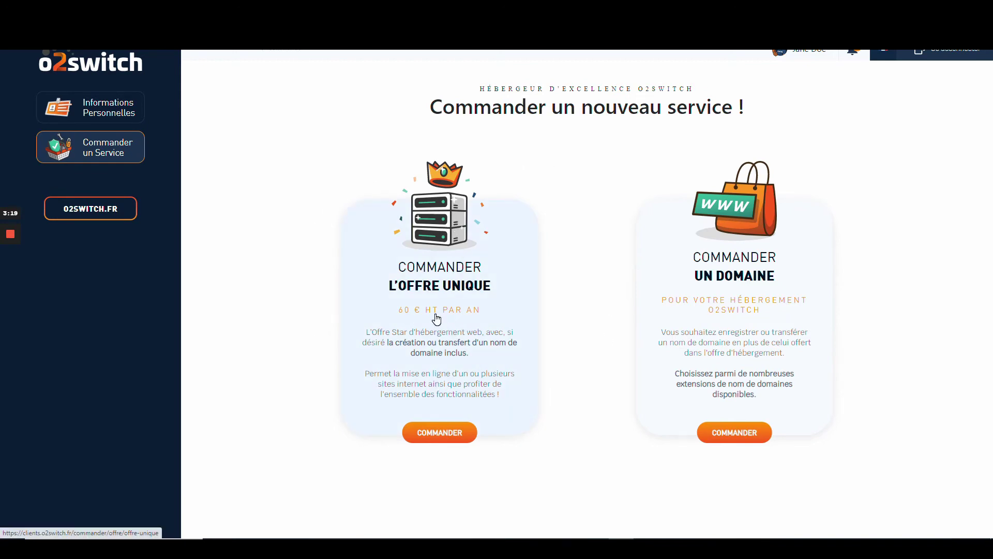
pyautogui.click(448, 434)
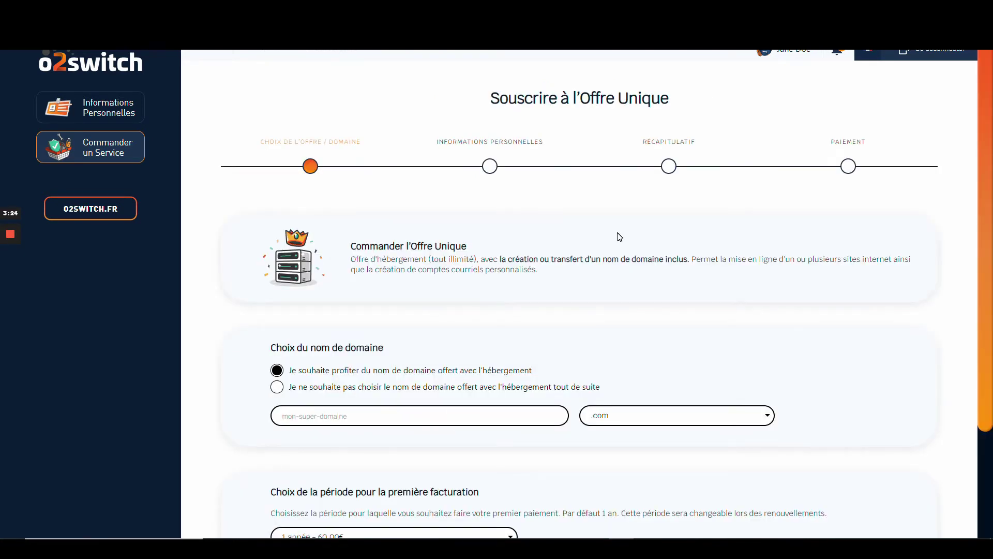
# Step: Enter monsupernomdedomaine with .com as the order's domain and confirm it is available
pyautogui.scroll(-3, 619, 237)
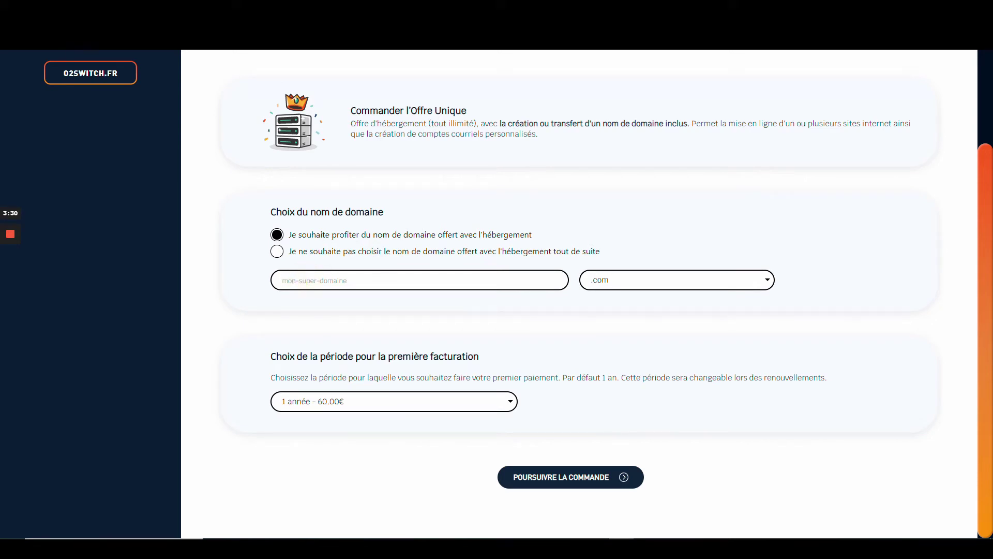
pyautogui.write('monsupernomdedomain')
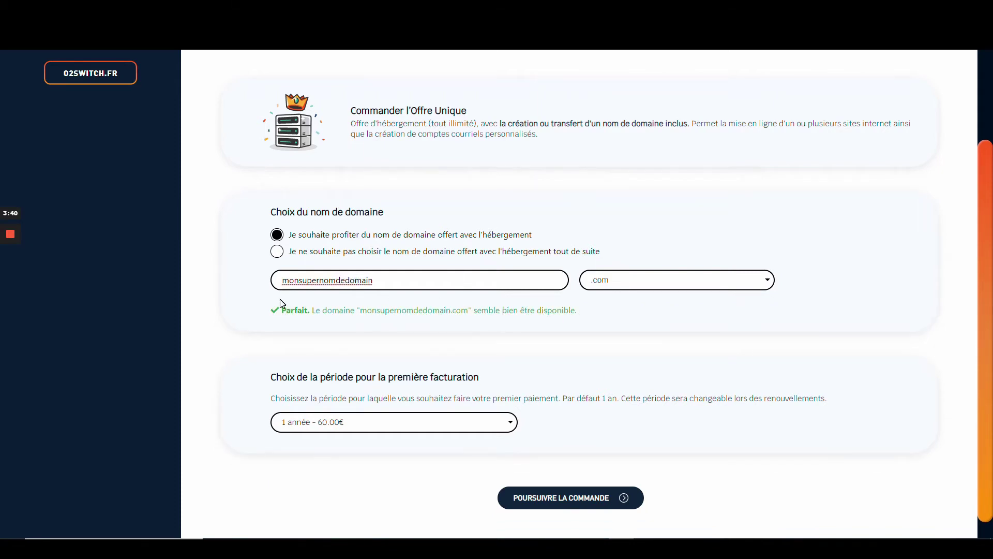
pyautogui.click(270, 279)
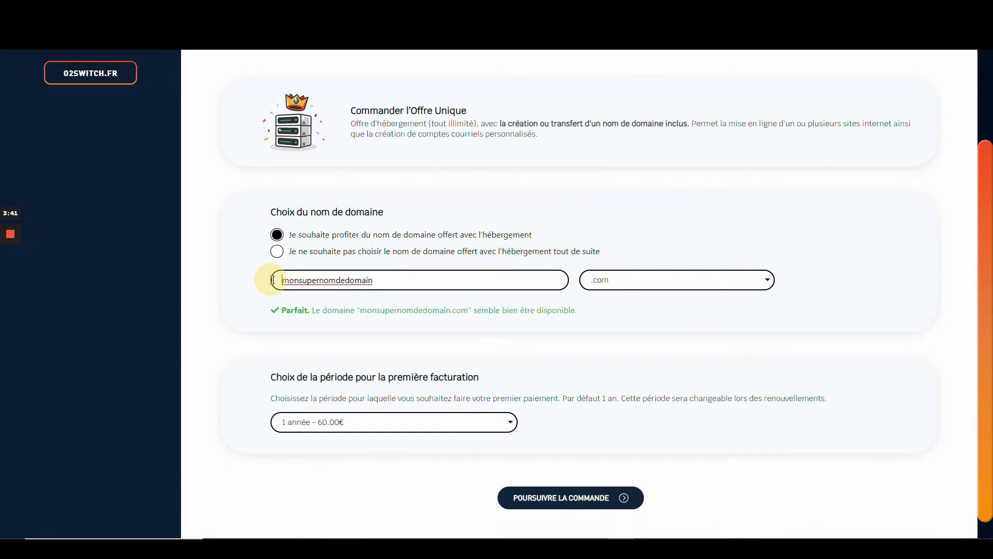
pyautogui.click(436, 278)
pyautogui.write('e')
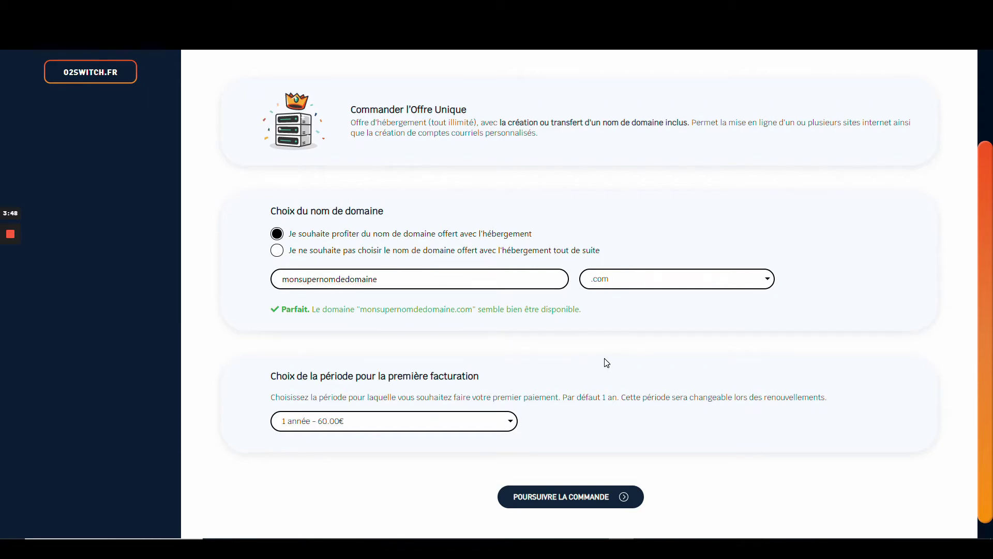
pyautogui.scroll(-1, 604, 361)
# Step: Continue to the personal information step and autofill the personal details form
pyautogui.click(600, 482)
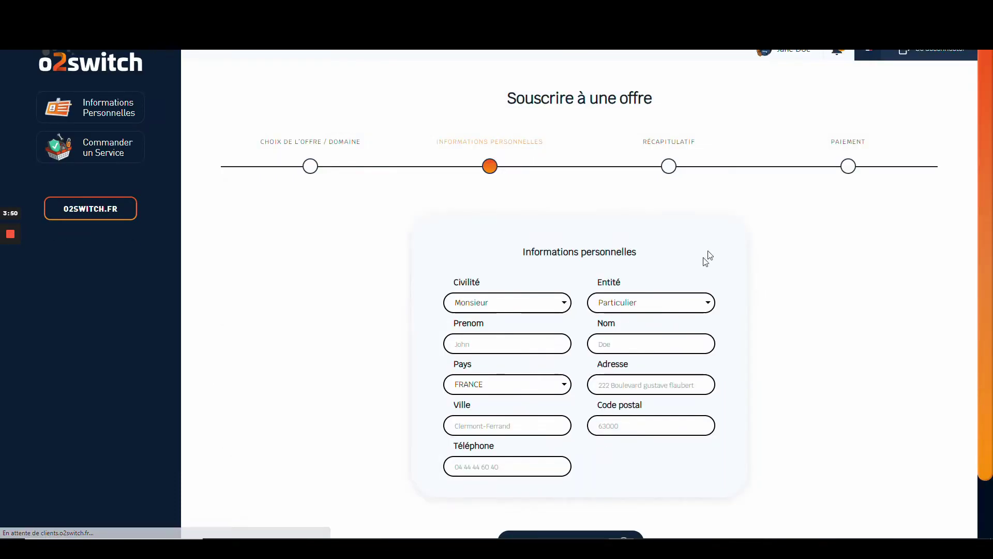
pyautogui.scroll(-1, 587, 196)
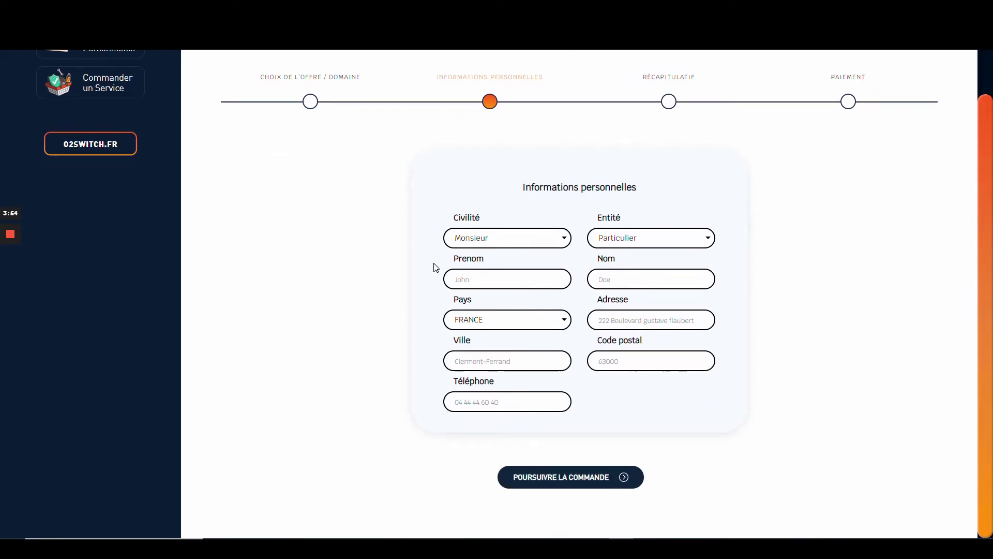
pyautogui.click(497, 282)
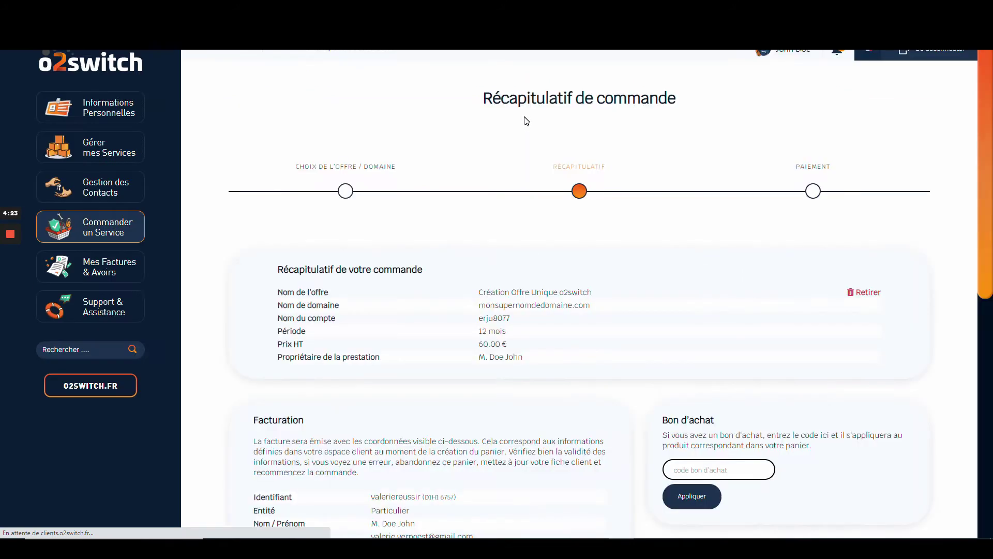
pyautogui.scroll(-2, 393, 224)
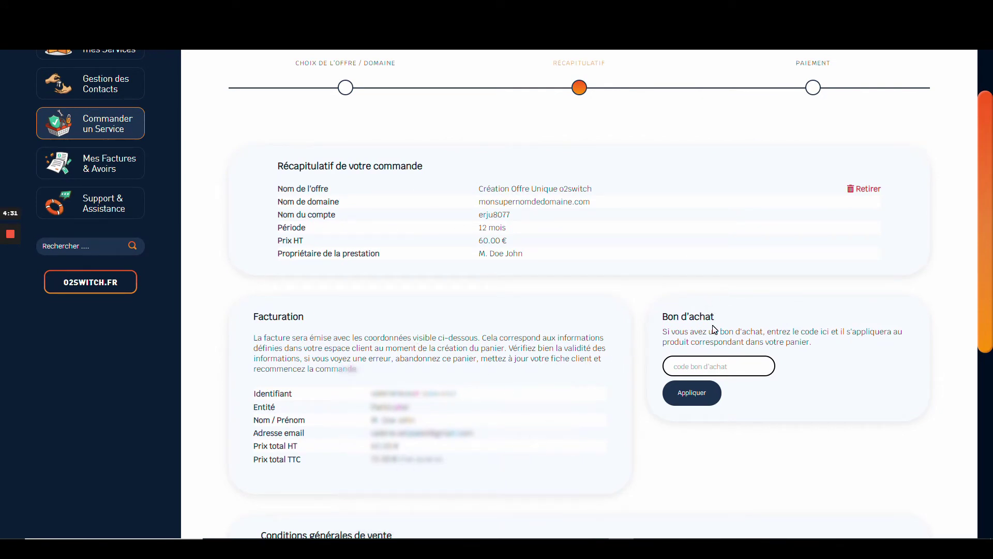
pyautogui.click(712, 367)
# Step: Keep Carte bancaire as payment, accept the sales terms and finalise the order
pyautogui.scroll(-4, 754, 291)
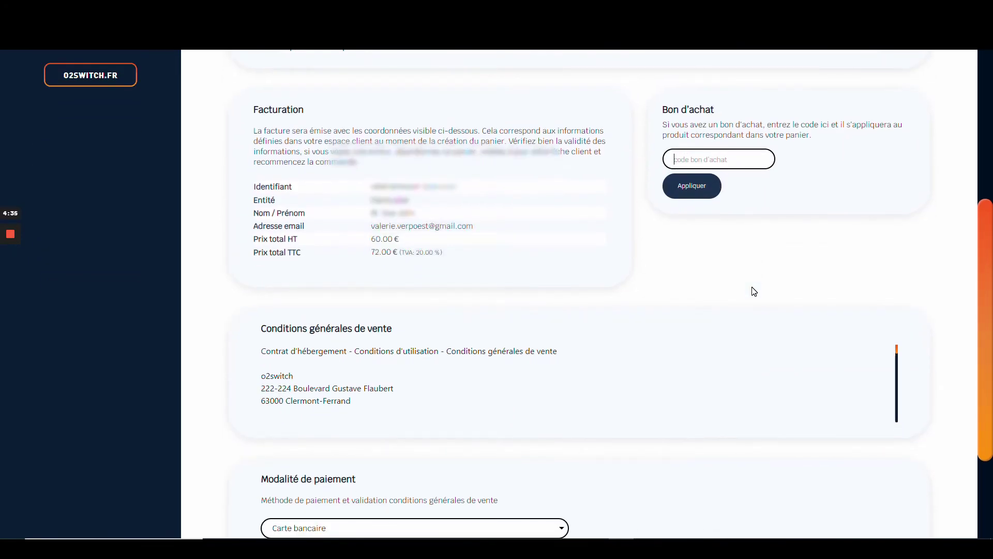
pyautogui.scroll(-3, 754, 291)
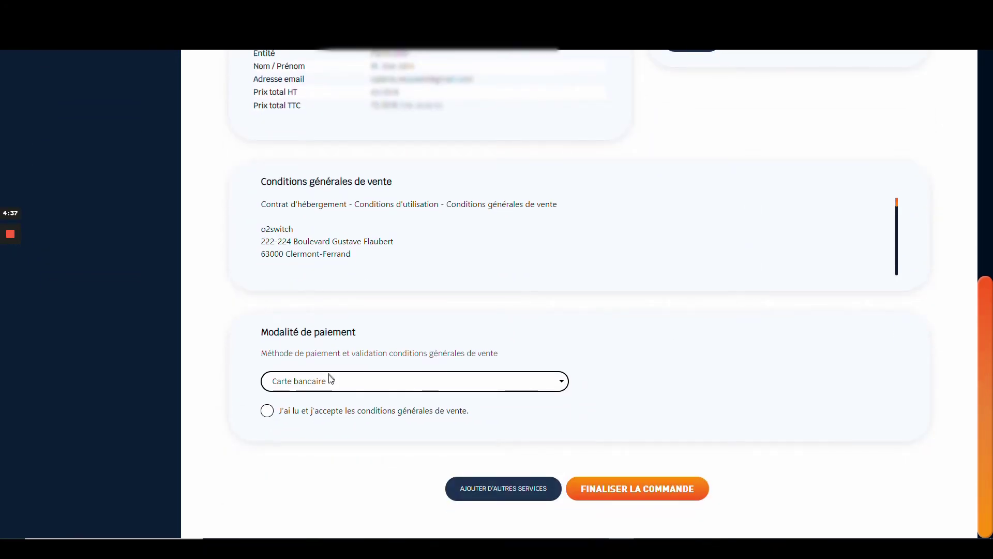
pyautogui.click(348, 380)
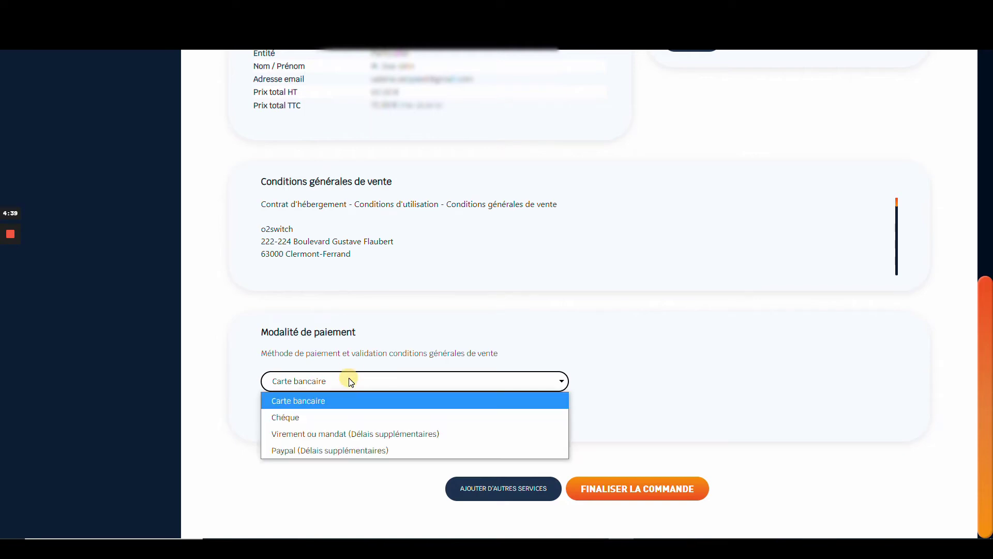
pyautogui.click(351, 385)
pyautogui.click(637, 488)
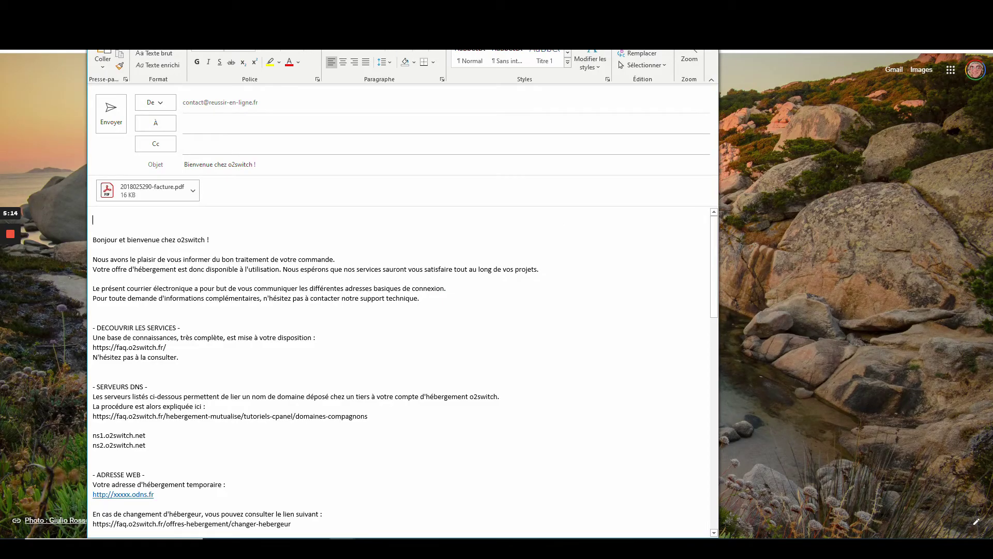
# Step: Read through the Bienvenue chez o2switch email to find the cPanel address and login credentials
pyautogui.scroll(-1, 405, 376)
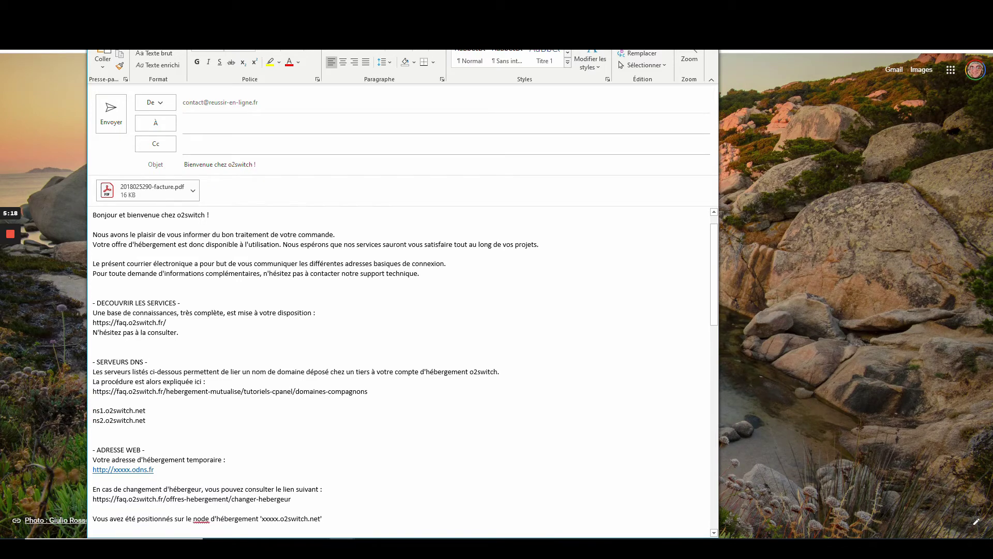
pyautogui.scroll(-1, 405, 376)
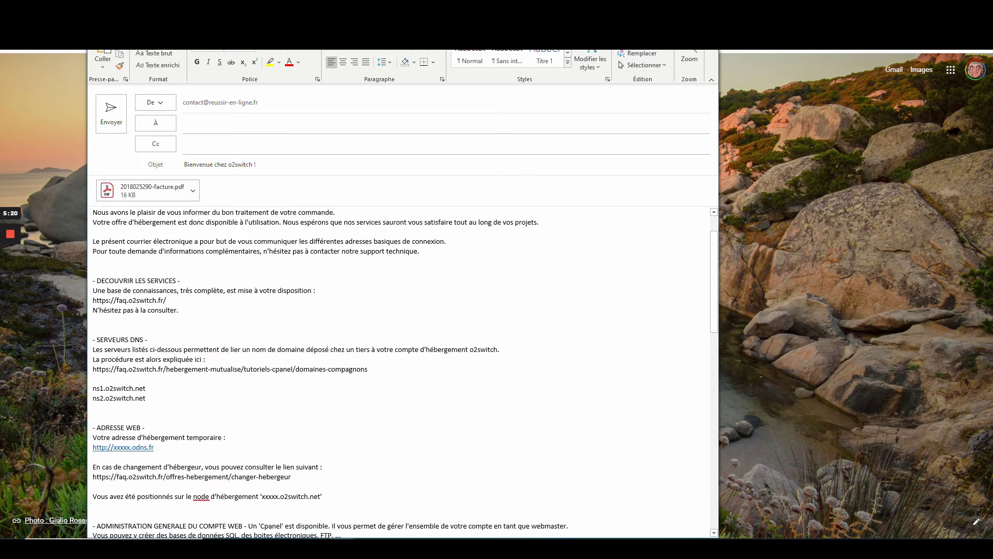
pyautogui.scroll(2, 405, 373)
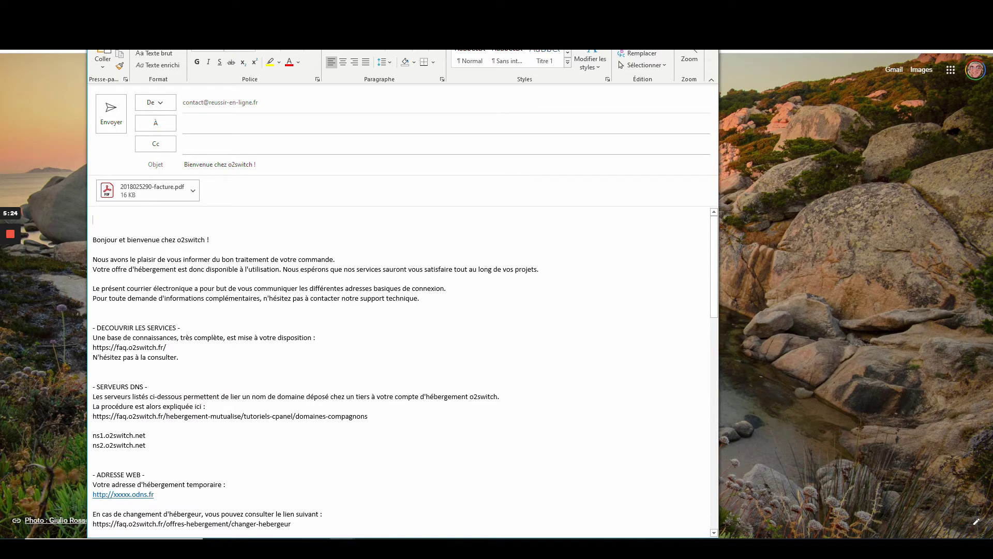
pyautogui.scroll(-2, 405, 371)
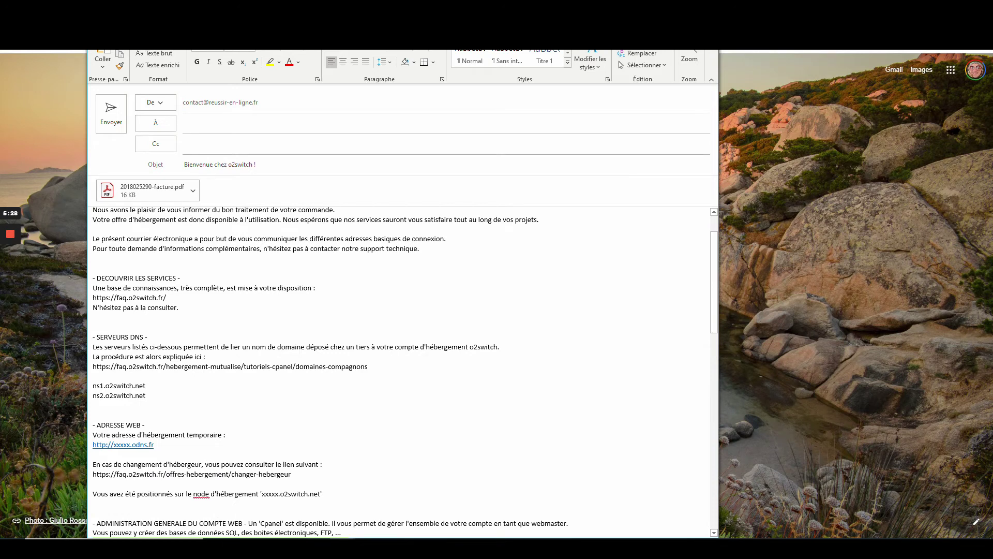
pyautogui.scroll(-3, 116, 306)
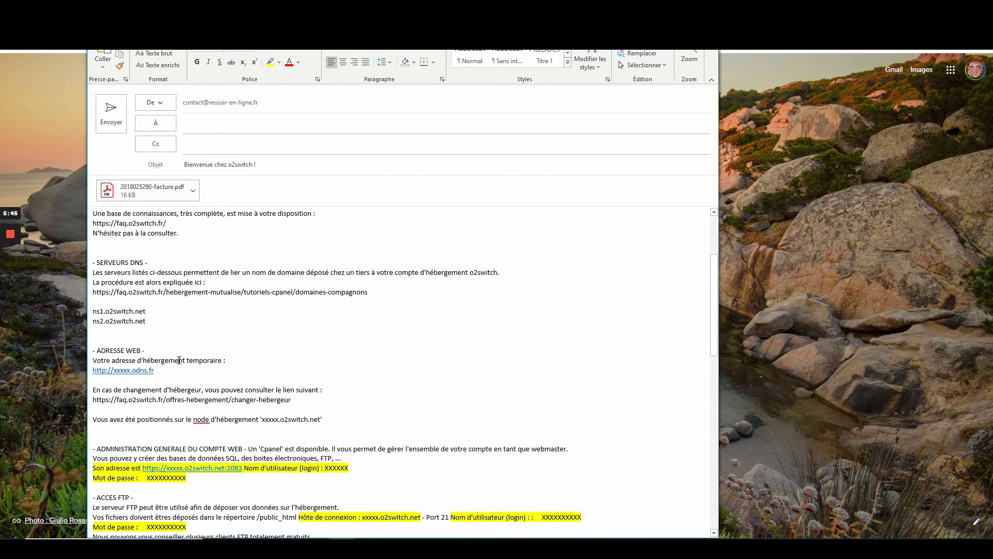
pyautogui.click(155, 370)
pyautogui.scroll(-2, 162, 343)
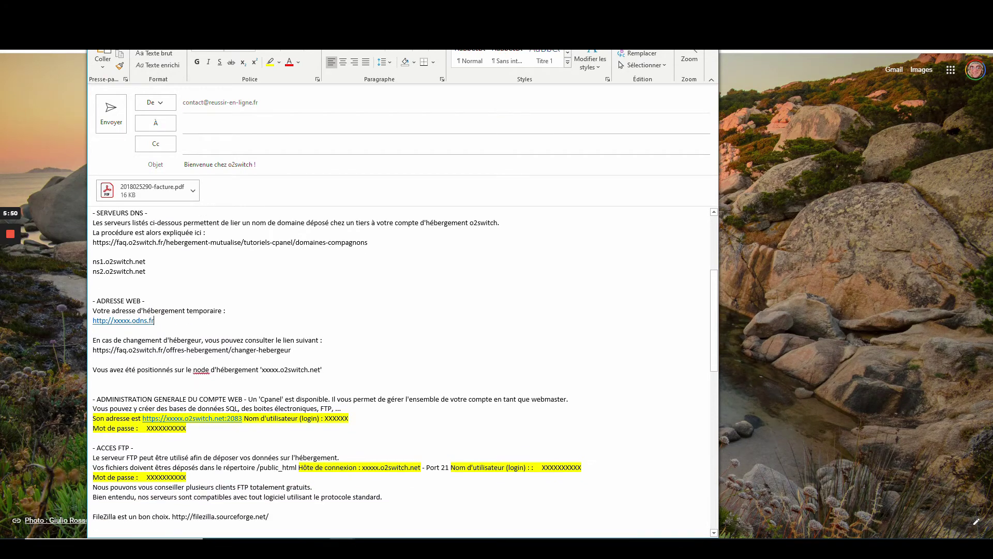
pyautogui.scroll(-4, 162, 343)
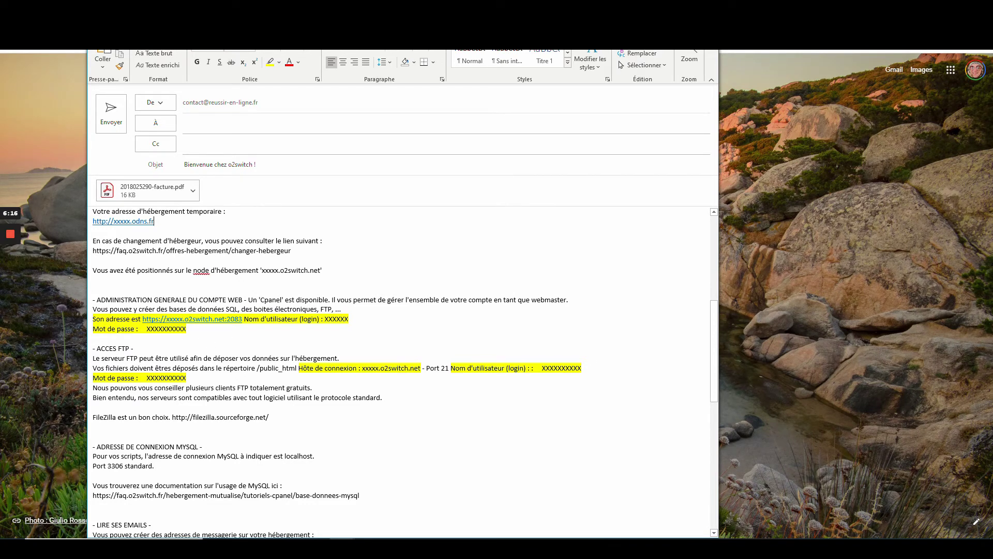
pyautogui.scroll(-1, 405, 373)
pyautogui.scroll(-1, 405, 373)
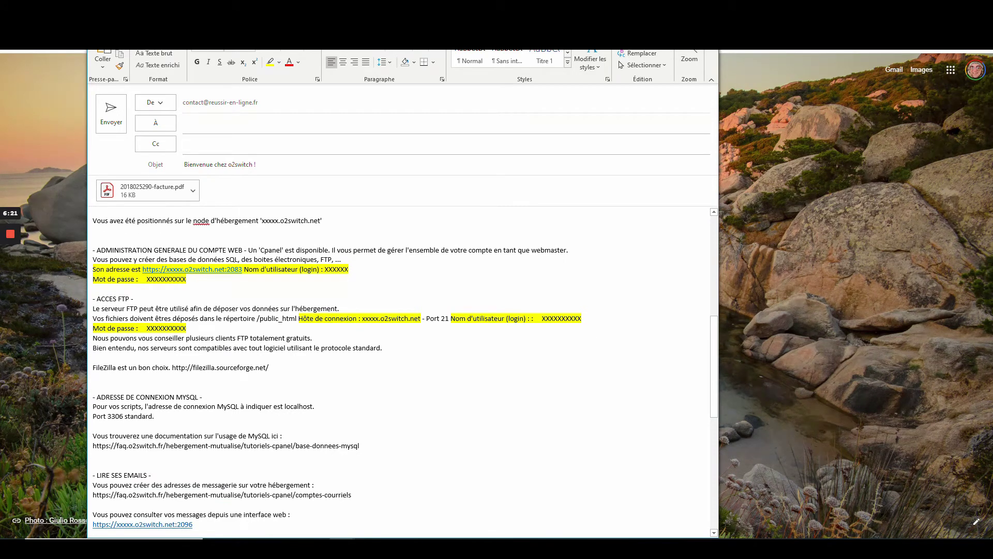
pyautogui.scroll(-8, 405, 372)
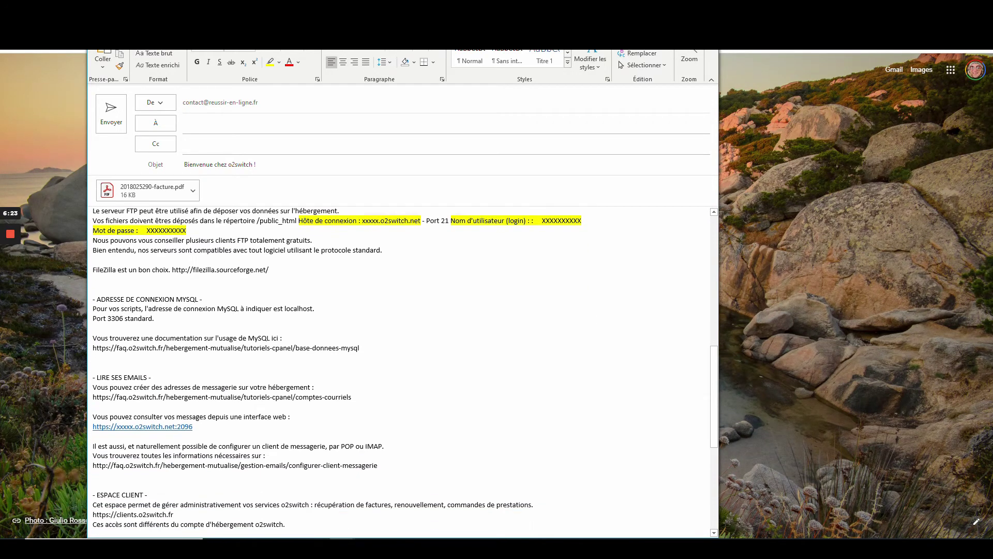
pyautogui.scroll(-5, 405, 372)
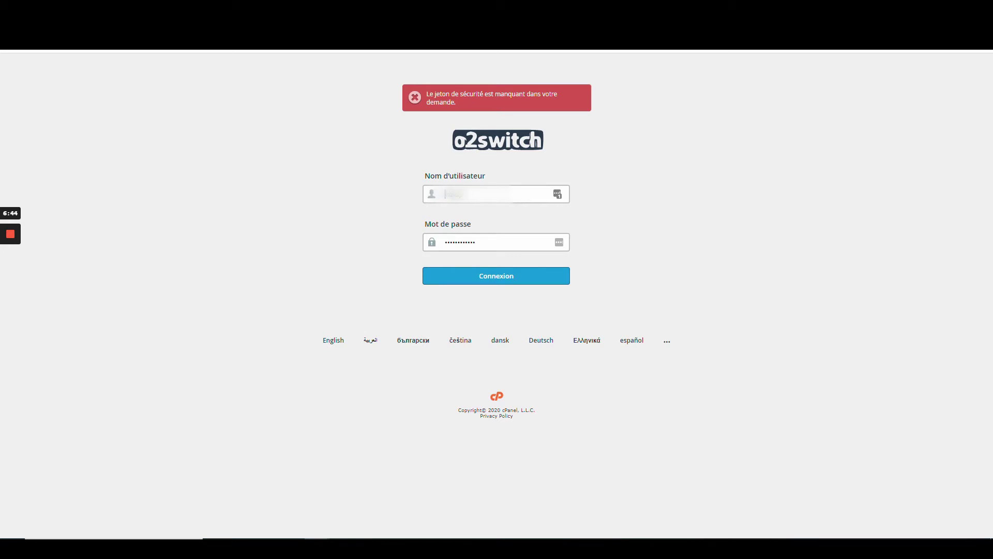
# Step: Log in to cPanel with the account credentials and browse the dashboard sections
pyautogui.click(513, 280)
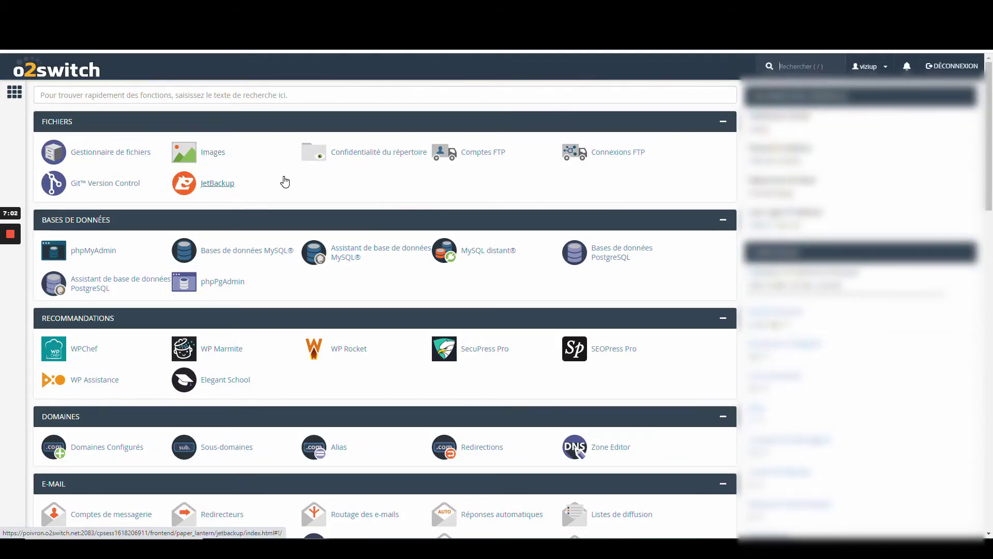
pyautogui.scroll(-6, 285, 181)
pyautogui.scroll(-6, 284, 181)
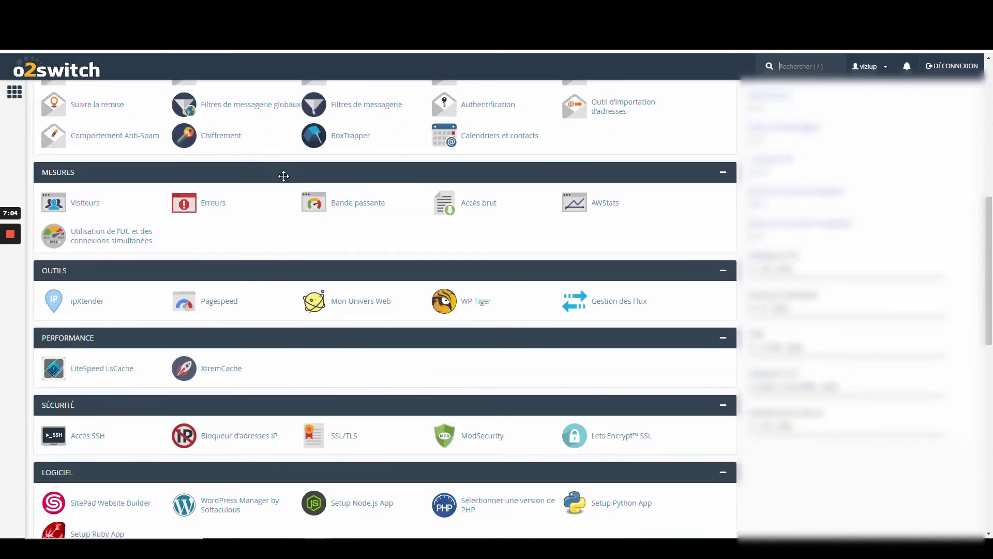
pyautogui.scroll(-8, 285, 181)
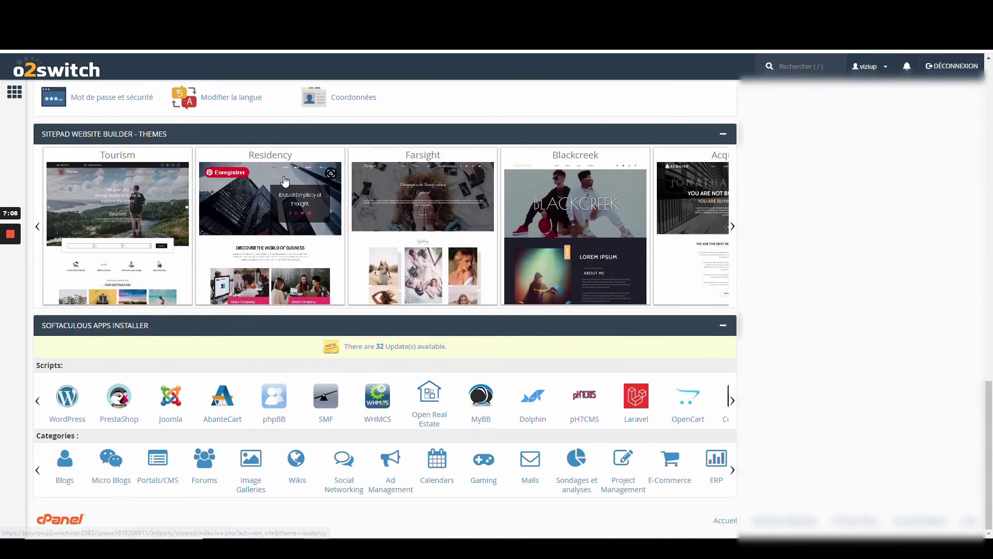
pyautogui.scroll(7, 284, 179)
pyautogui.scroll(15, 284, 181)
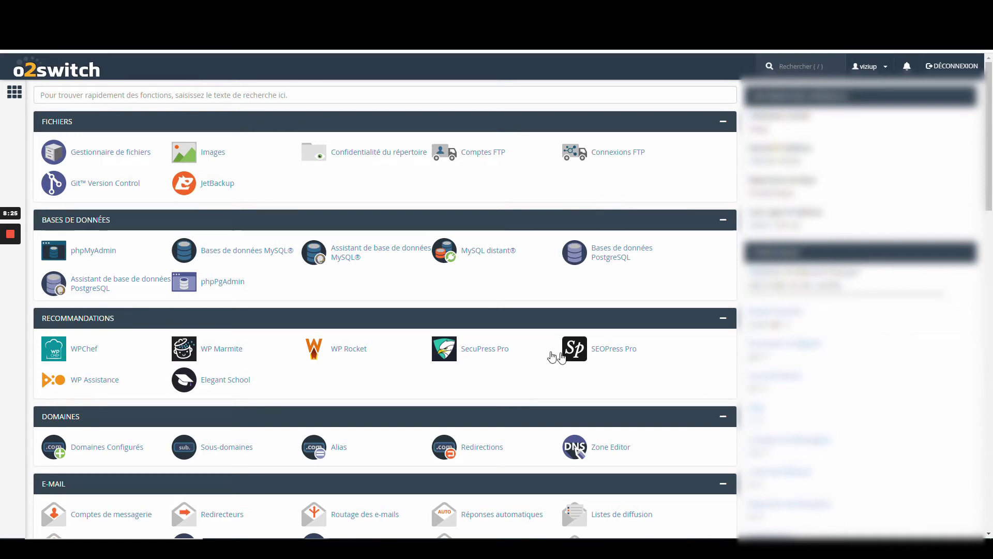
# Step: Scroll the cPanel dashboard to the Domaines tools and set up demo under reussir-en-ligne.fr
pyautogui.scroll(-3, 256, 349)
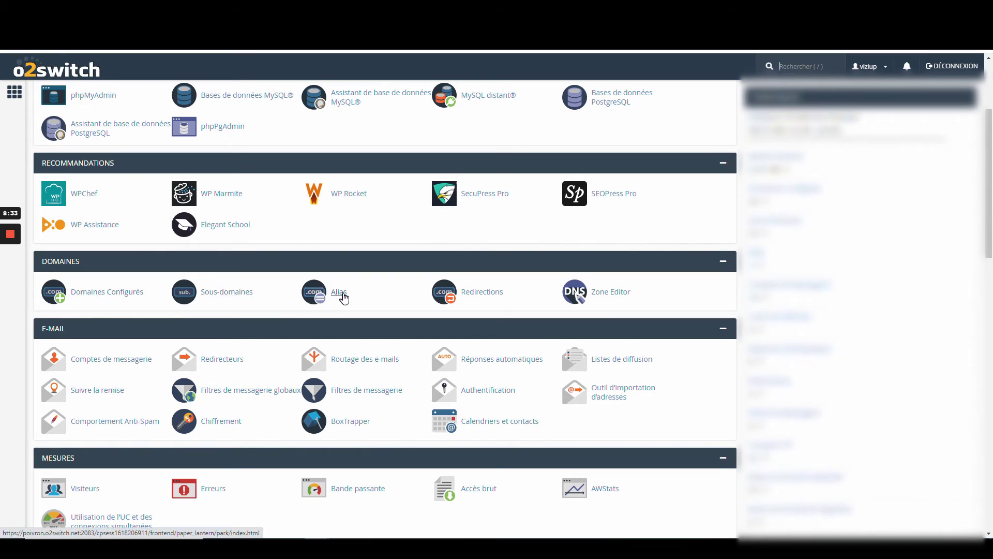
pyautogui.scroll(-2, 322, 337)
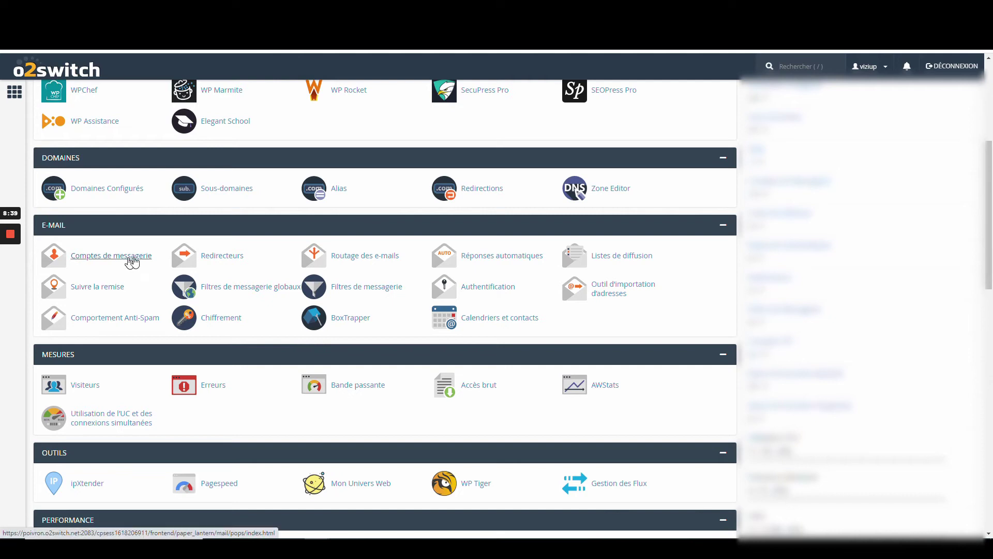
pyautogui.scroll(-2, 98, 325)
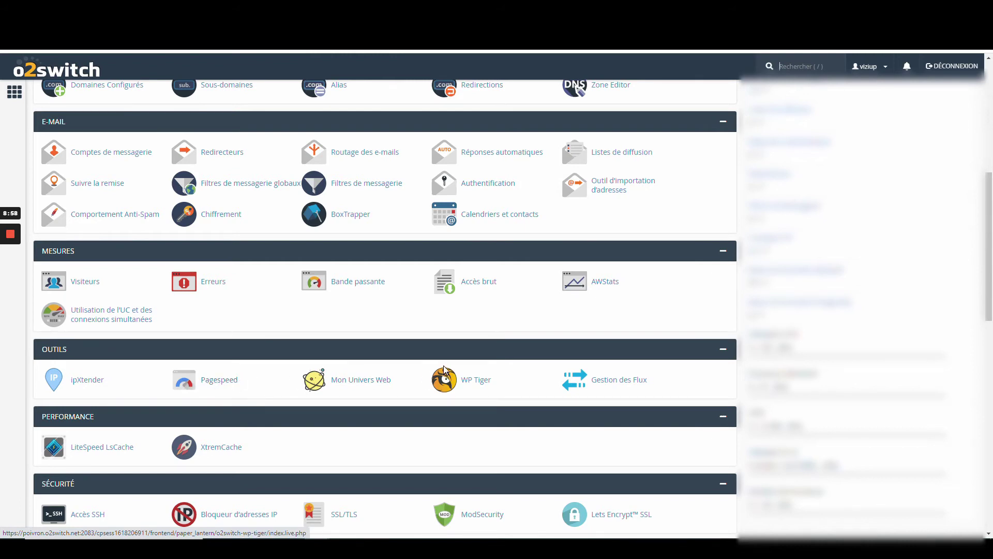
pyautogui.scroll(-3, 151, 308)
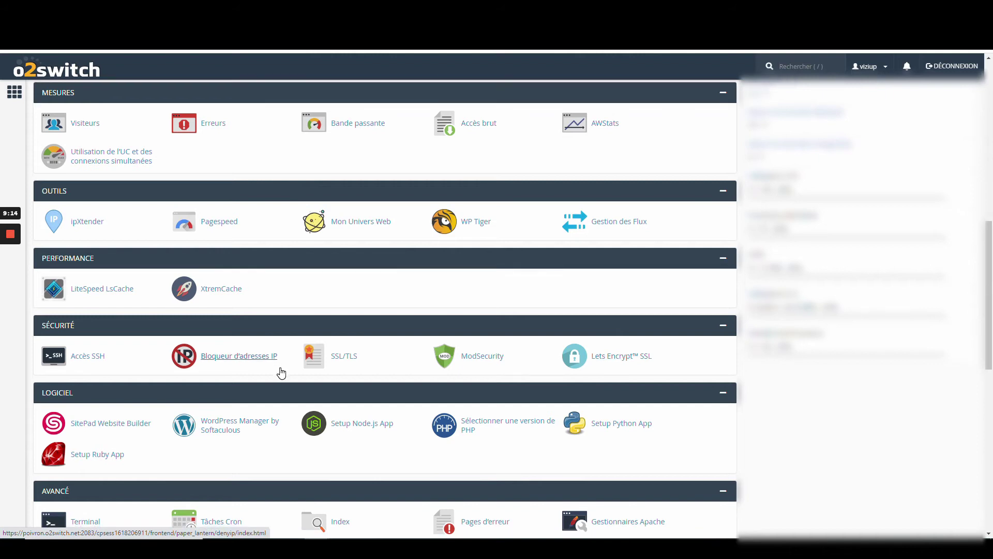
pyautogui.scroll(-5, 282, 370)
pyautogui.scroll(-4, 280, 371)
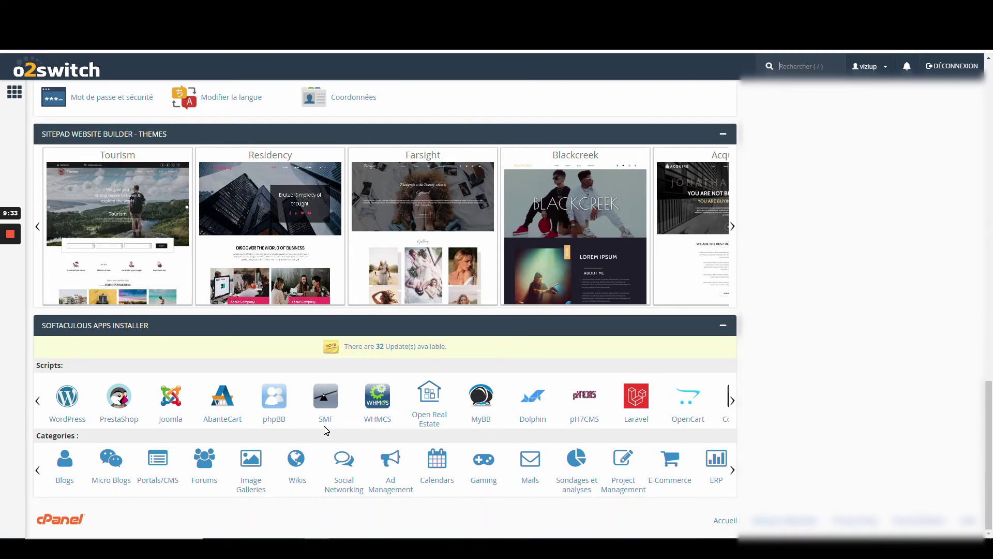
pyautogui.scroll(6, 324, 430)
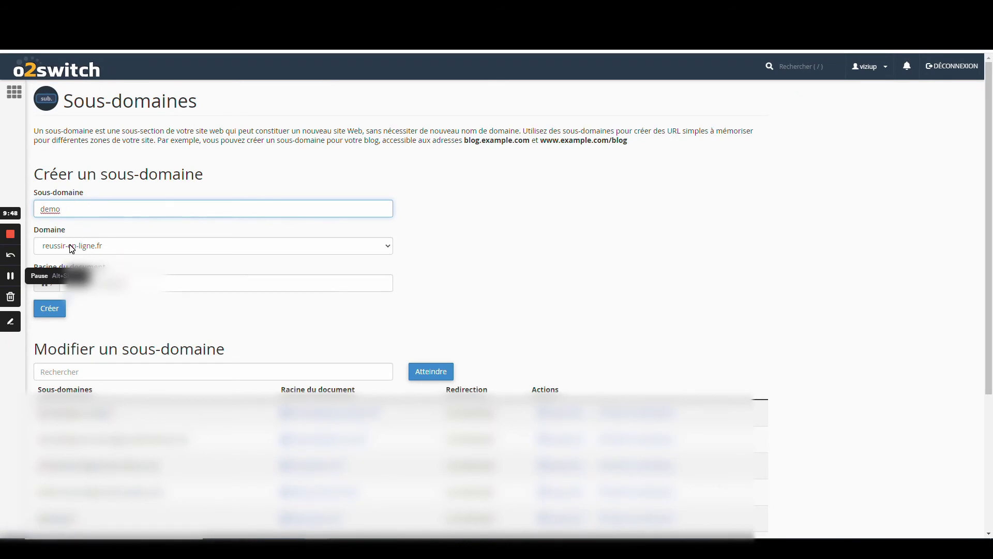
# Step: Create the demo.reussir-en-ligne.fr subdomain and go back to the dashboard
pyautogui.click(203, 325)
pyautogui.click(61, 309)
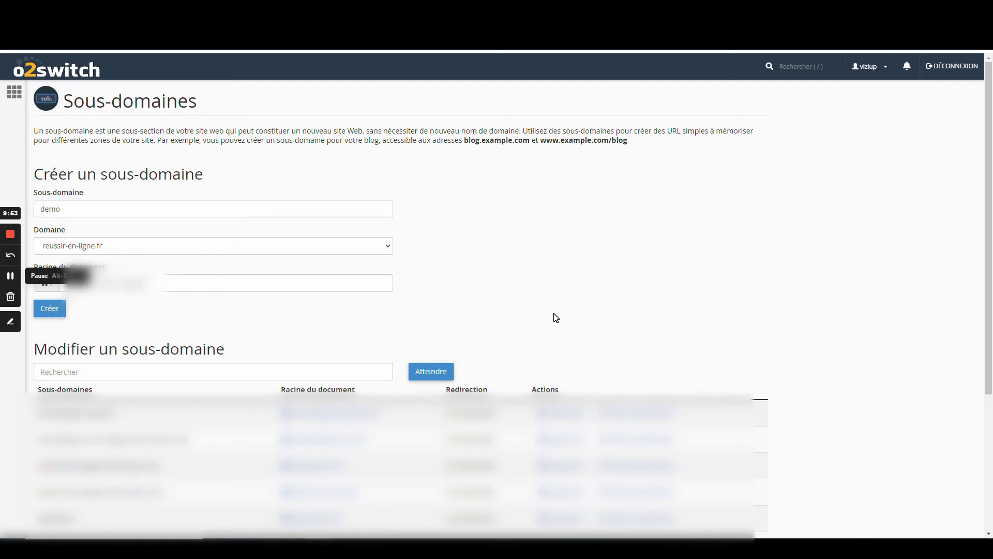
pyautogui.click(50, 311)
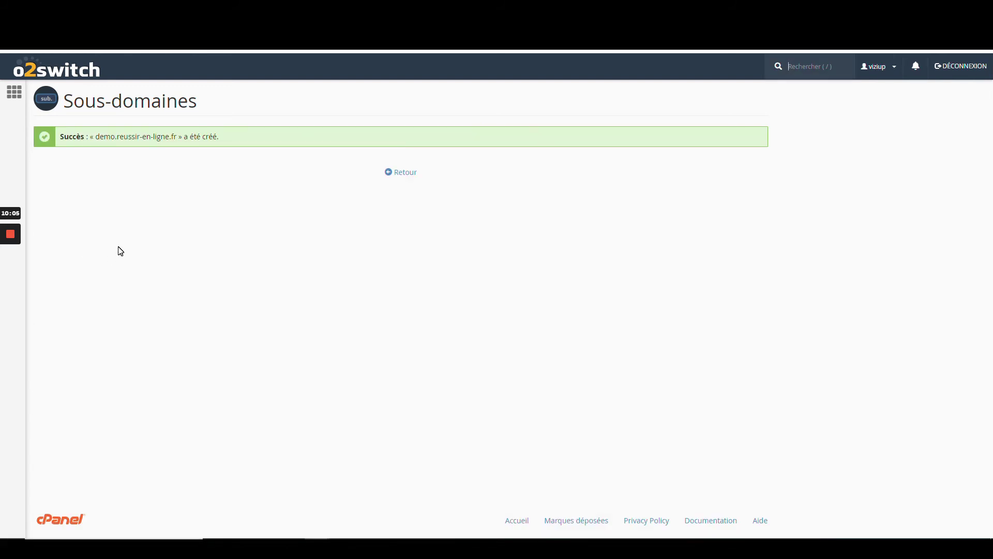
pyautogui.click(404, 176)
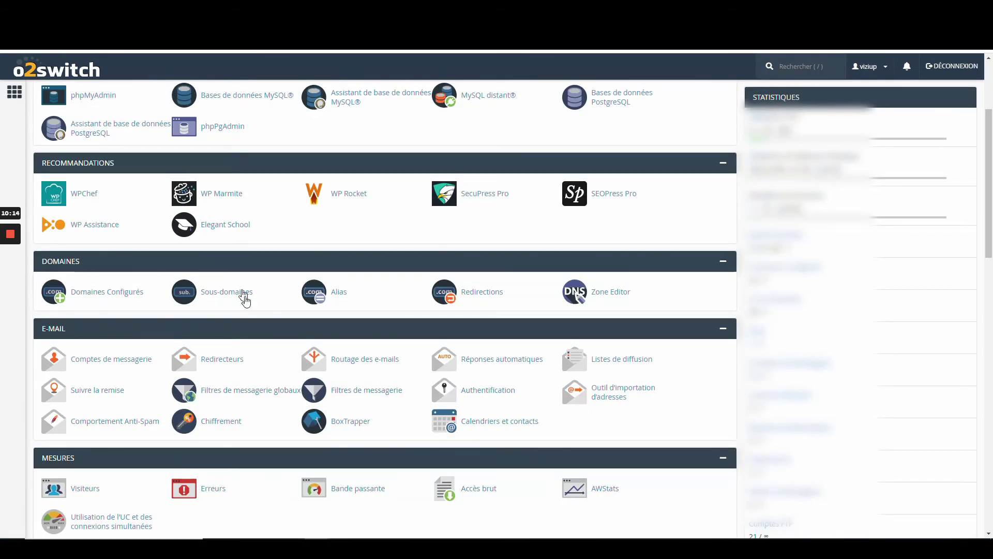
# Step: Open the Lets Encrypt SSL manager from the Sécurité section
pyautogui.scroll(-1, 252, 310)
pyautogui.scroll(-2, 252, 309)
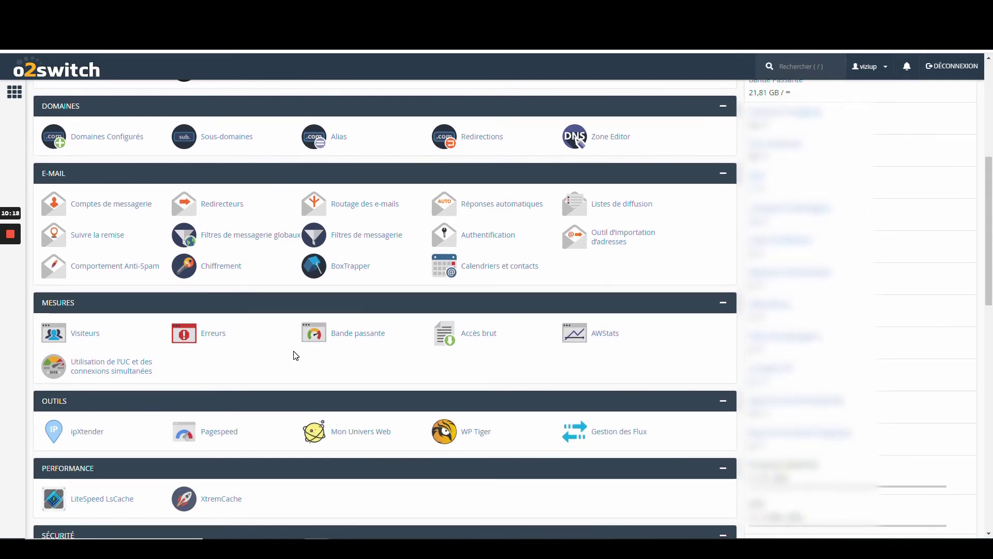
pyautogui.scroll(-3, 296, 356)
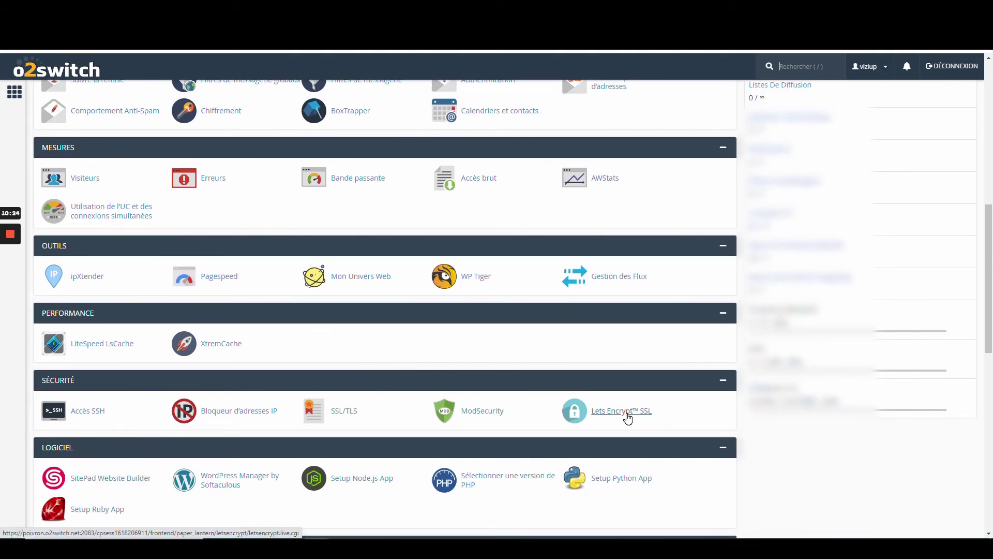
pyautogui.click(627, 412)
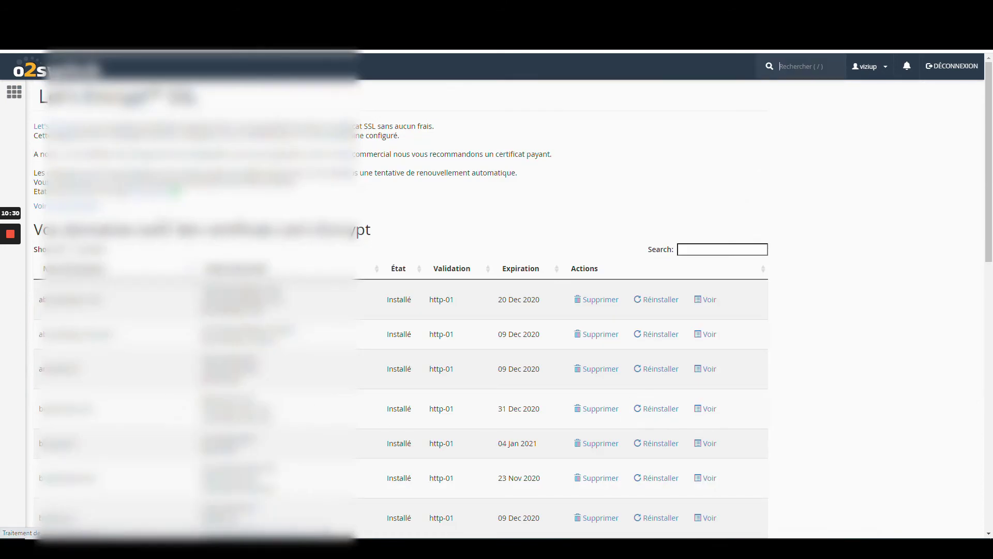
pyautogui.scroll(-12, 506, 311)
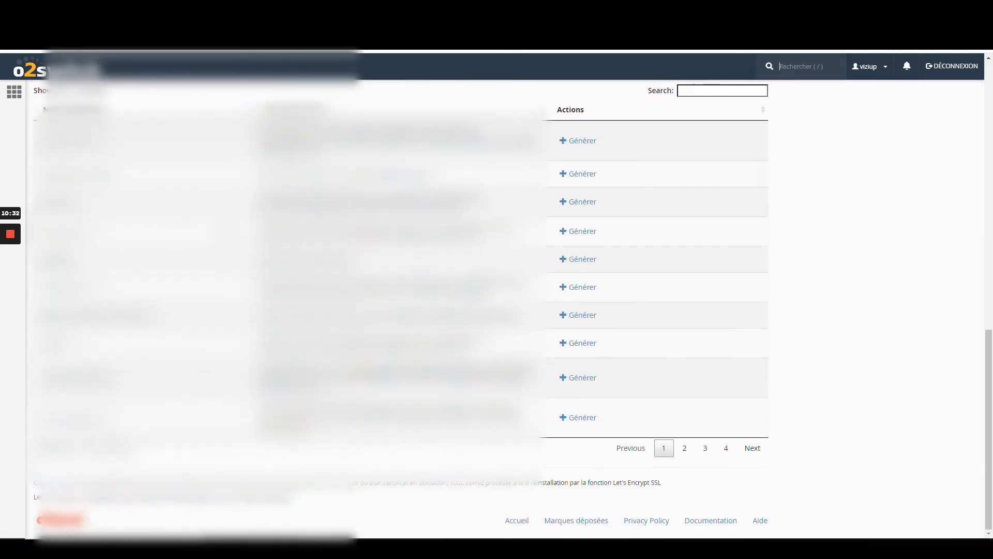
pyautogui.scroll(2, 254, 119)
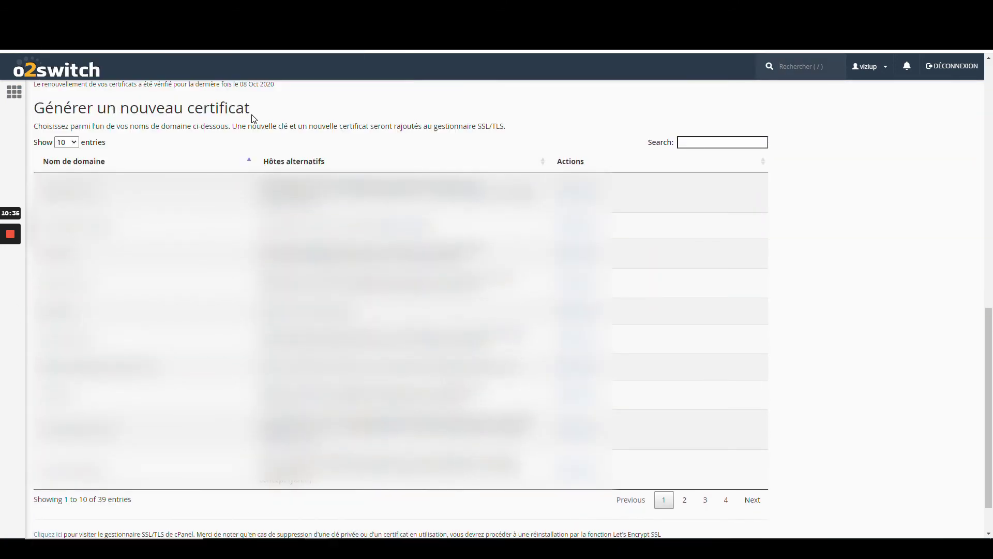
pyautogui.scroll(-1, 254, 118)
pyautogui.scroll(2, 507, 310)
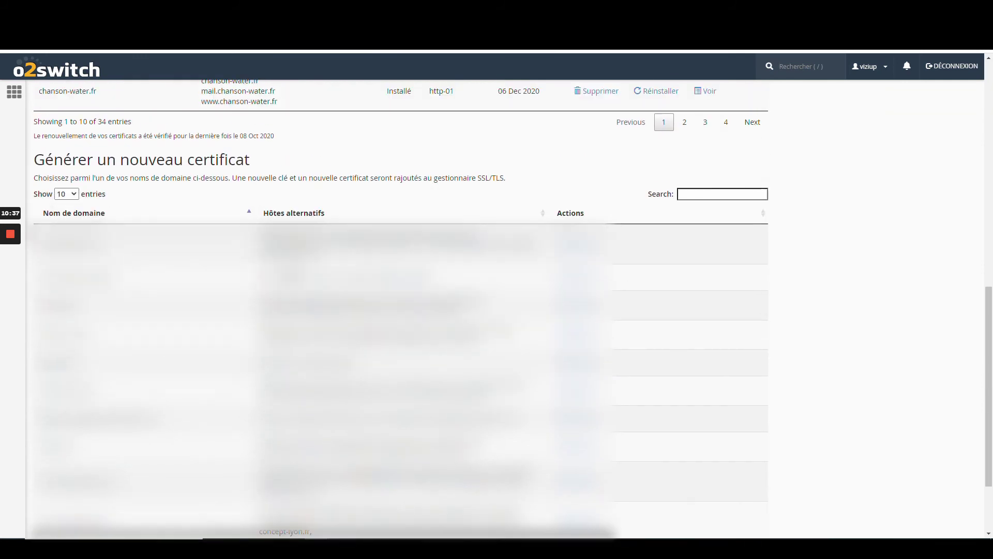
pyautogui.scroll(-1, 507, 310)
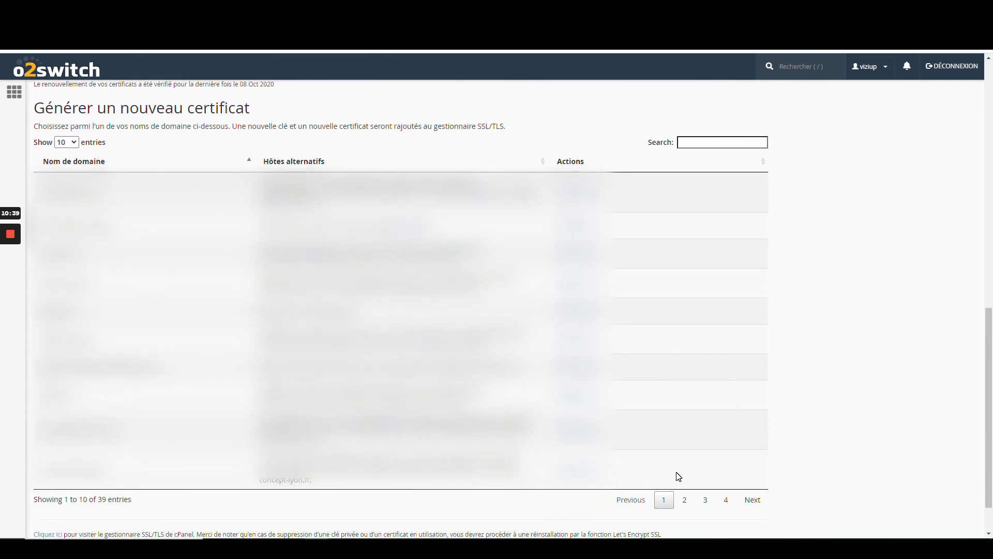
# Step: Generate a certificate for demo.reussir-en-ligne.fr, then return to the cPanel home page
pyautogui.click(698, 142)
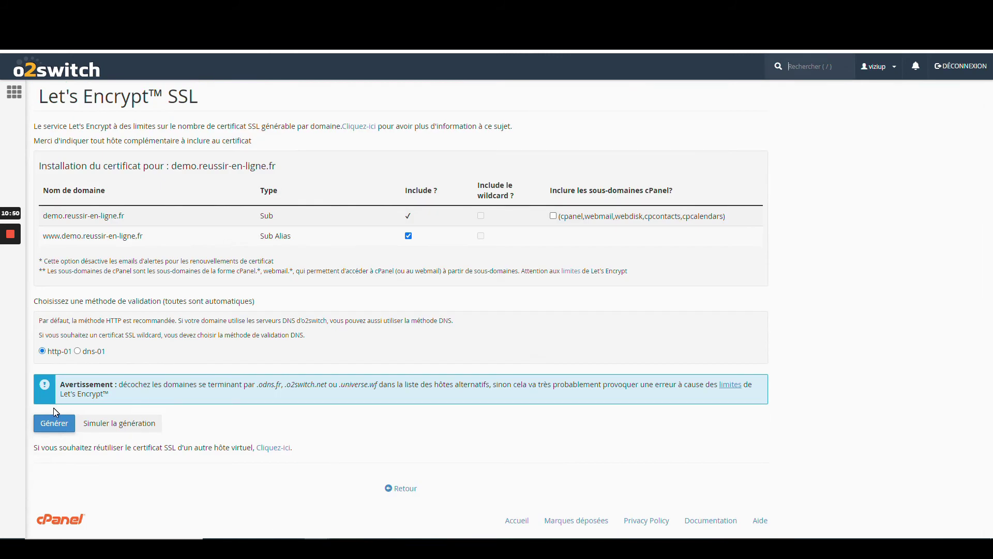
pyautogui.click(60, 428)
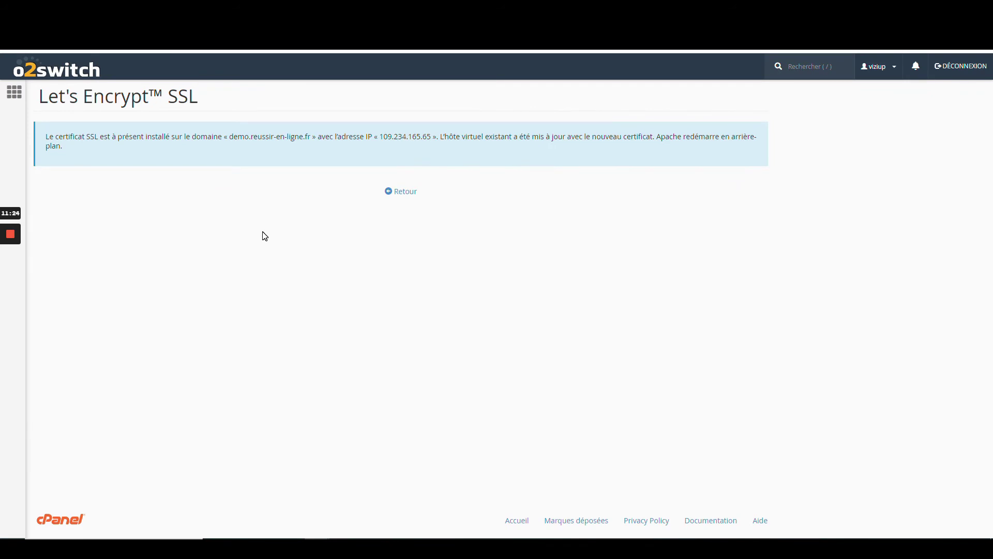
pyautogui.click(403, 194)
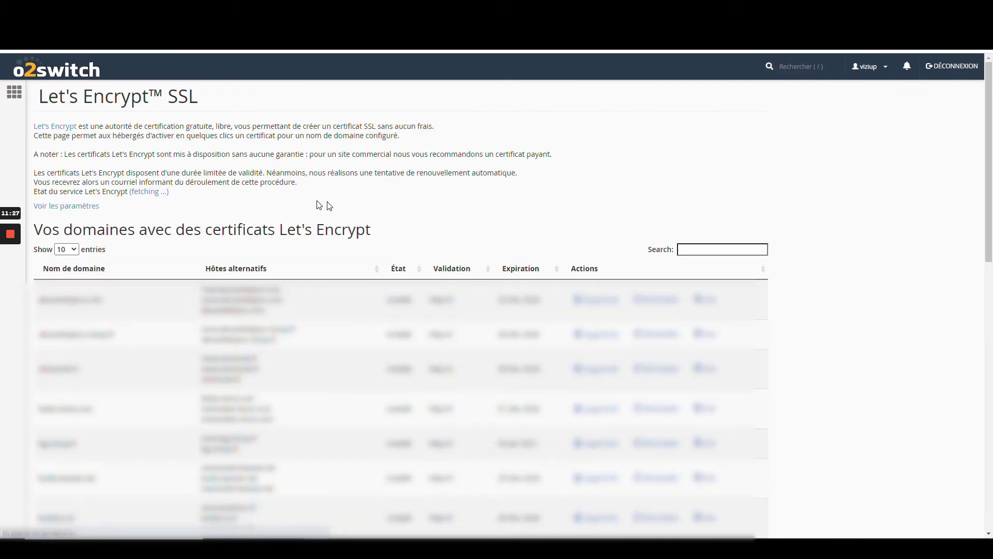
pyautogui.click(79, 73)
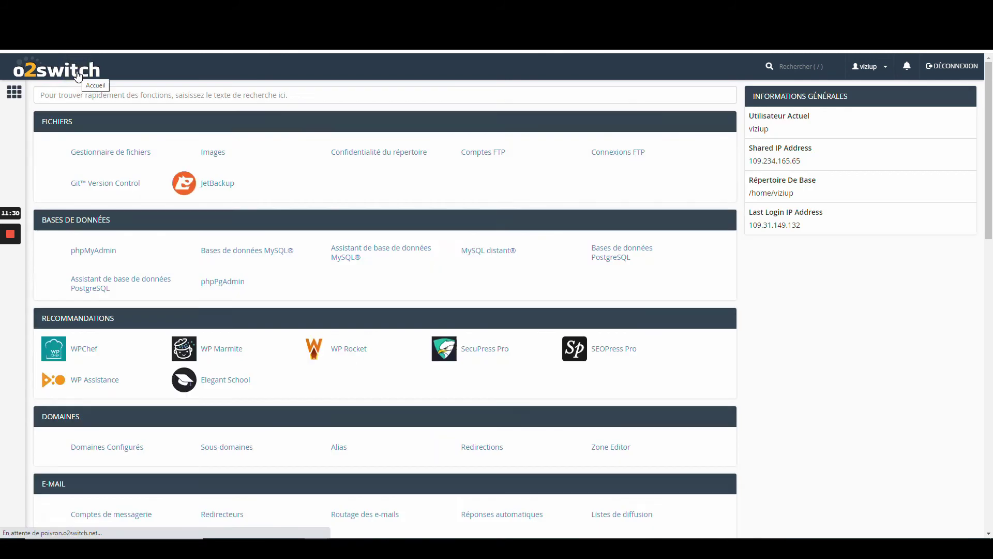
# Step: Start a new WordPress 5.5.1 install in Softaculous and pick the installation domain
pyautogui.scroll(-3, 306, 276)
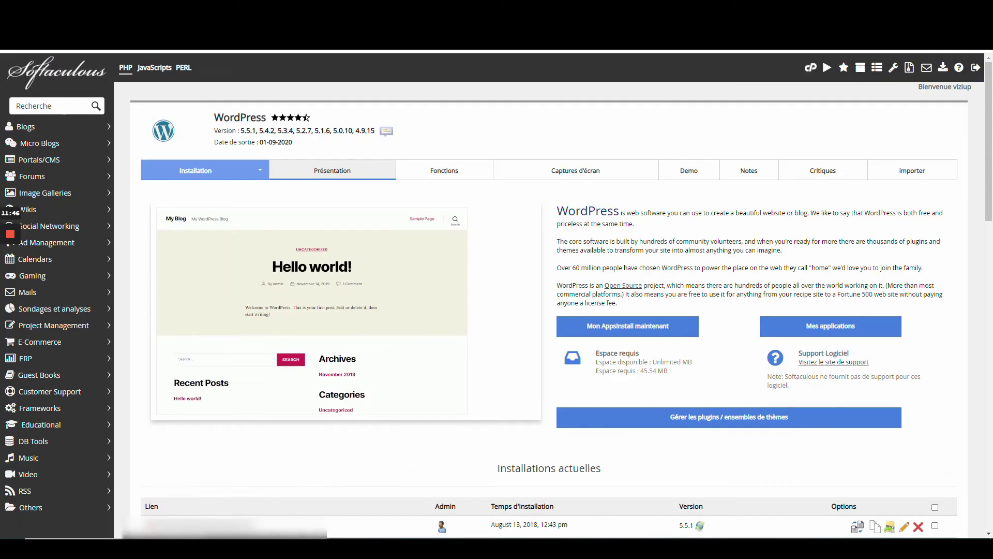
pyautogui.scroll(-3, 548, 295)
pyautogui.scroll(3, 548, 295)
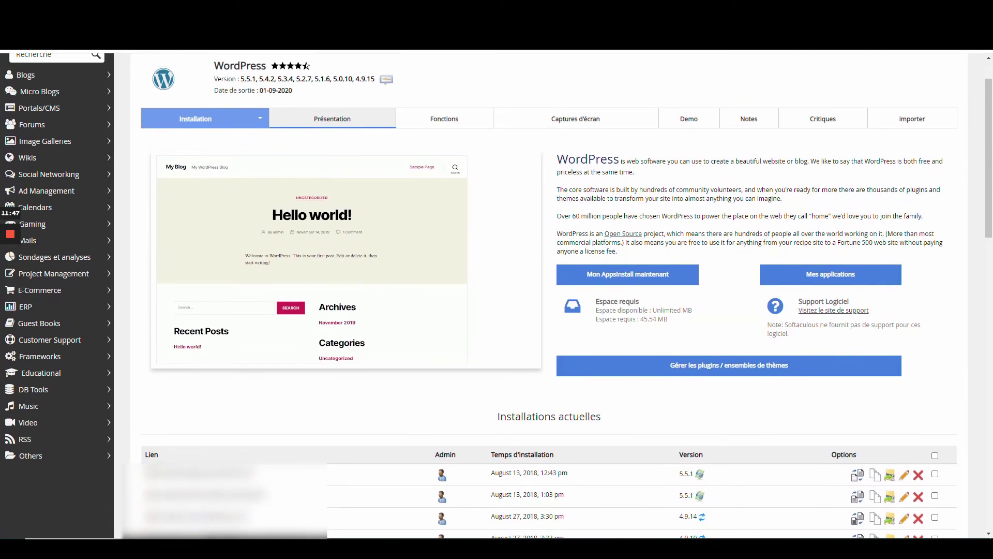
pyautogui.click(622, 278)
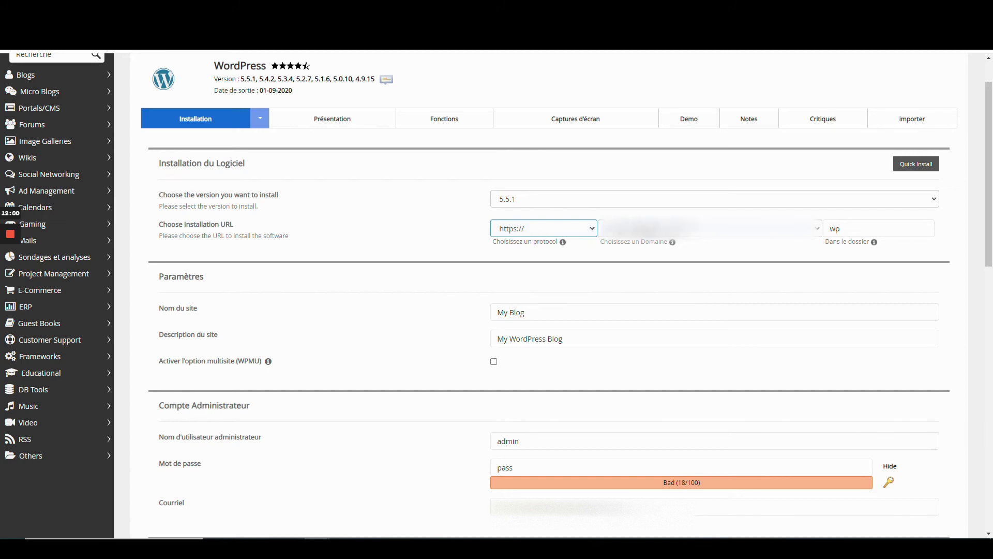
pyautogui.click(653, 223)
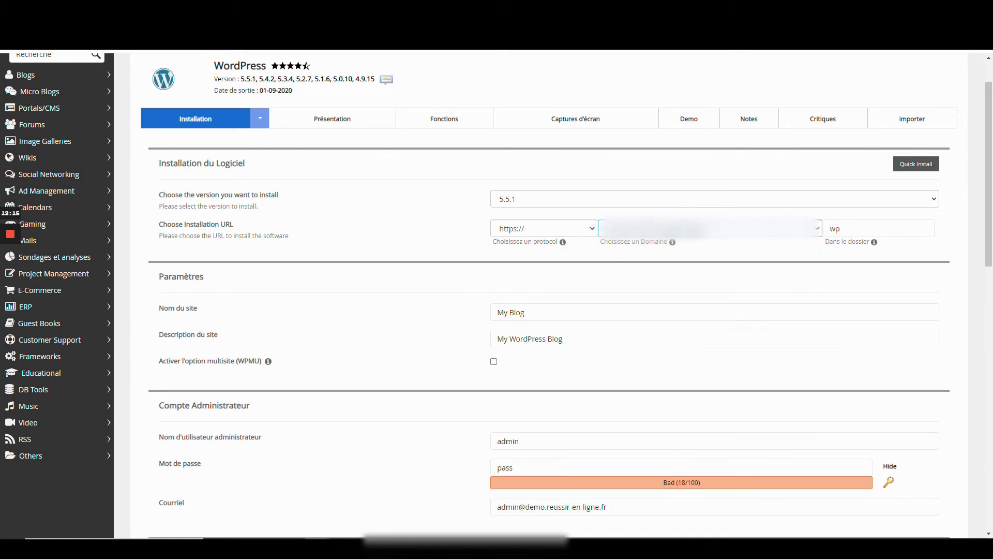
# Step: Clear 'wp' from the 'Dans le dossier' field so WordPress installs at the domain root
pyautogui.click(853, 228)
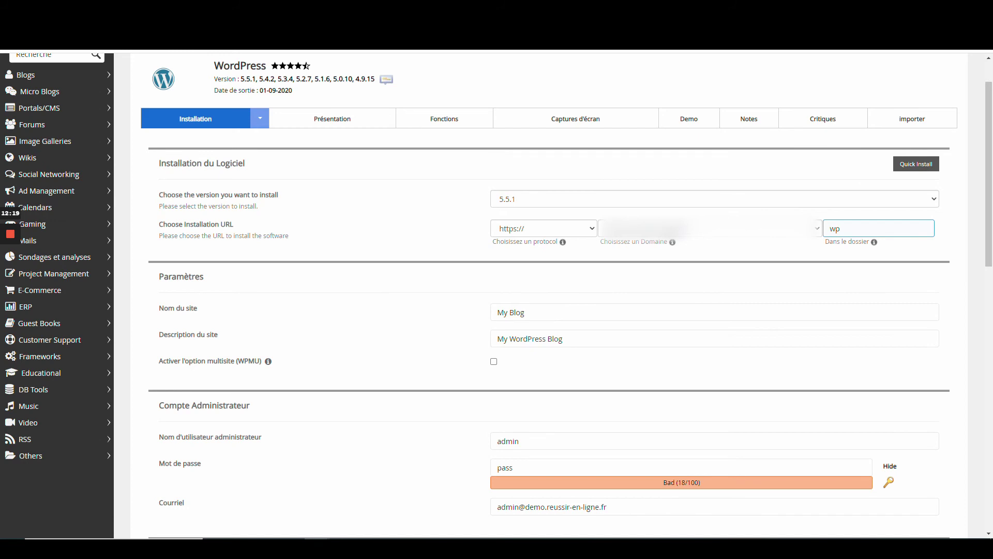
pyautogui.click(859, 225)
pyautogui.press('BackSpace')
pyautogui.press('BackSpace')
# Step: Name the site 'Mon site Démo' with description 'Super site de demo Reussir en Ligne'
pyautogui.click(491, 307)
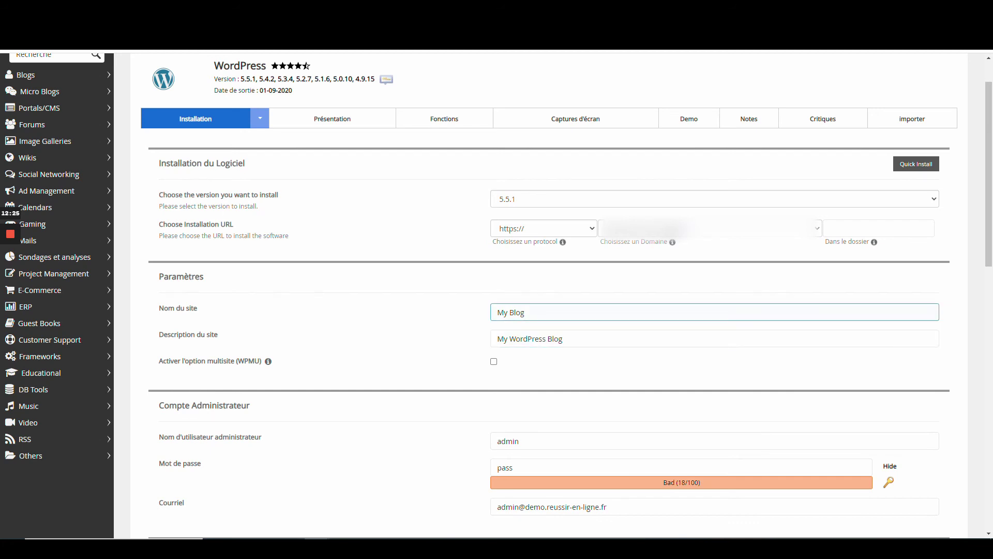
pyautogui.moveTo(524, 312)
pyautogui.mouseDown()
pyautogui.moveTo(421, 317)
pyautogui.moveTo(430, 320)
pyautogui.mouseUp()
pyautogui.write('Mon si')
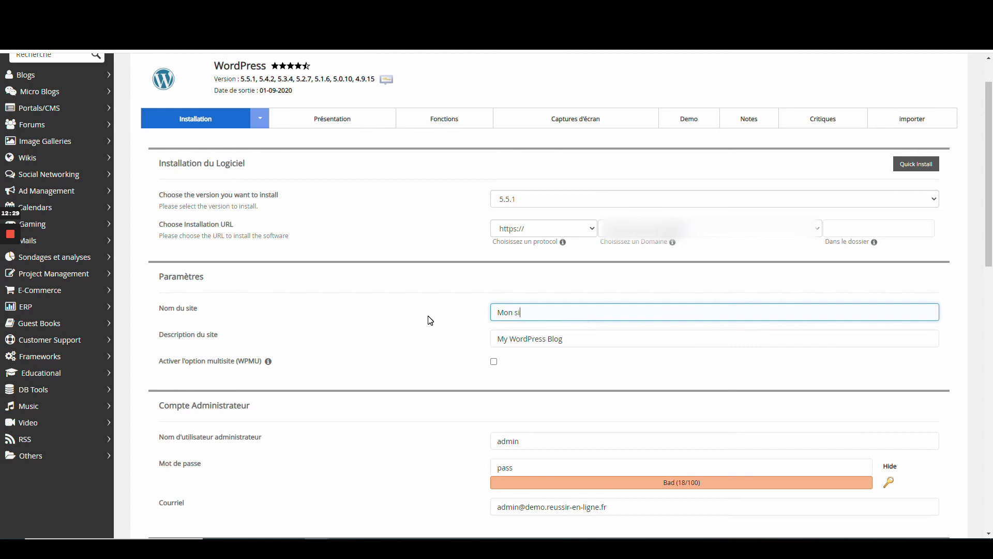
pyautogui.write('te Démo')
pyautogui.press('Tab')
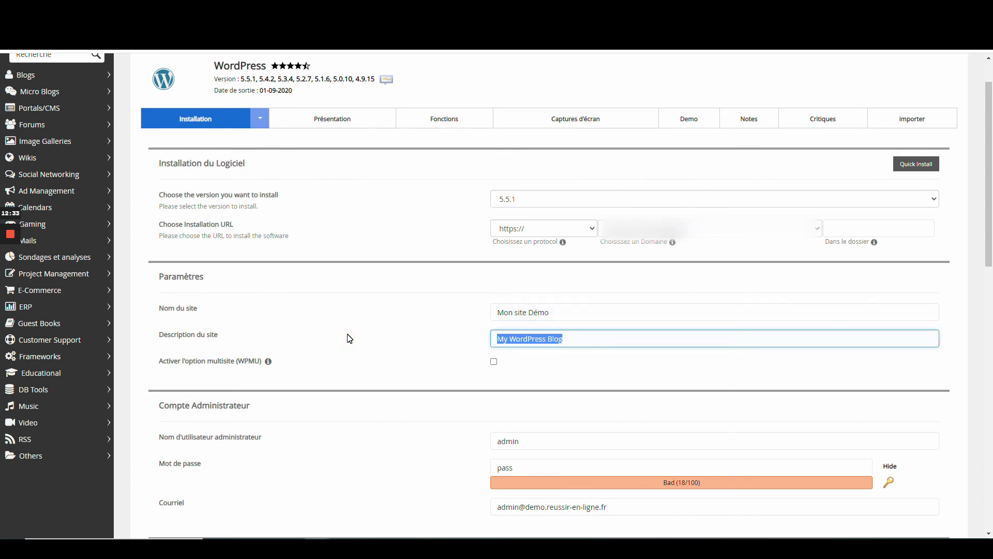
pyautogui.write('Super site d')
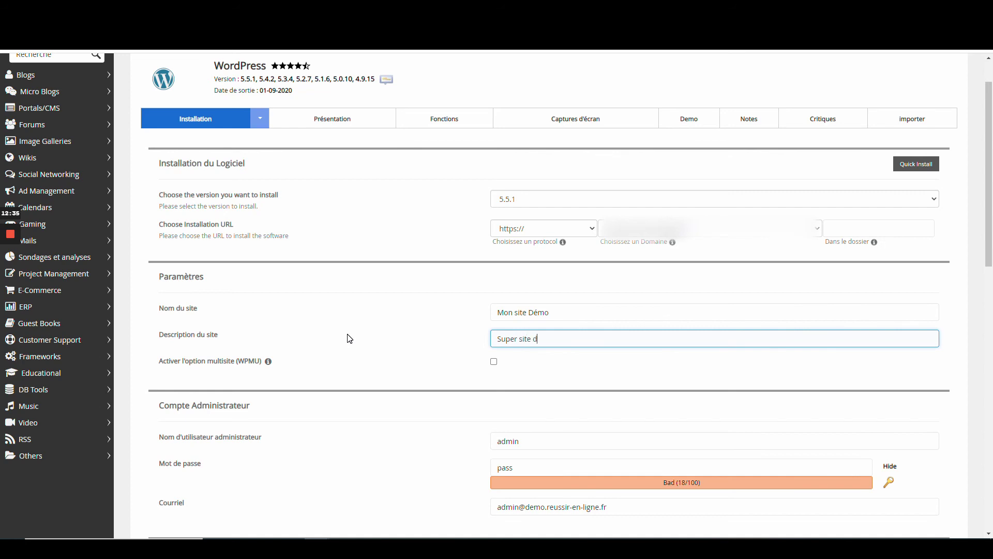
pyautogui.write('e demo Reussir en Ligne')
# Step: Replace the default admin username with the owner's first name and set a stronger password
pyautogui.press('Tab')
pyautogui.scroll(-2, 387, 332)
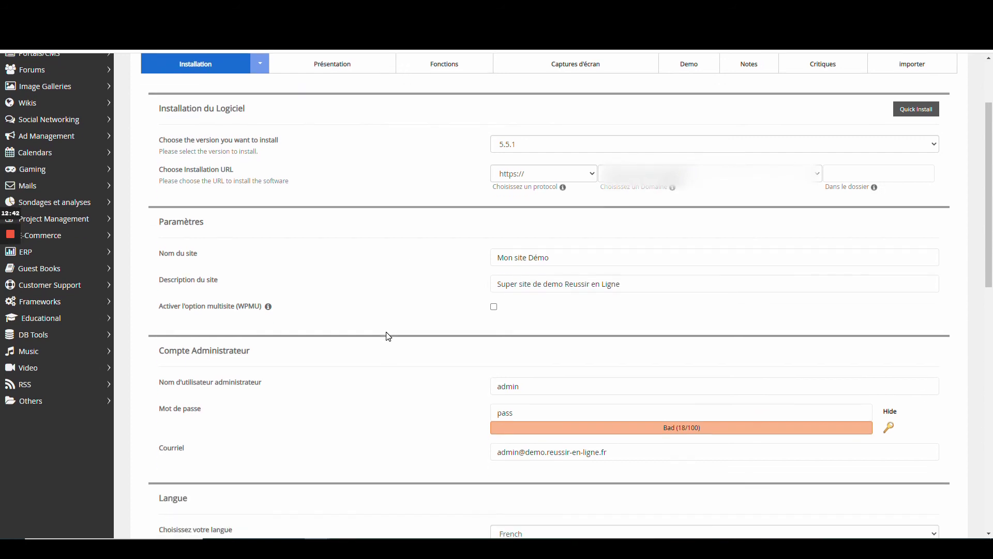
pyautogui.press('Tab')
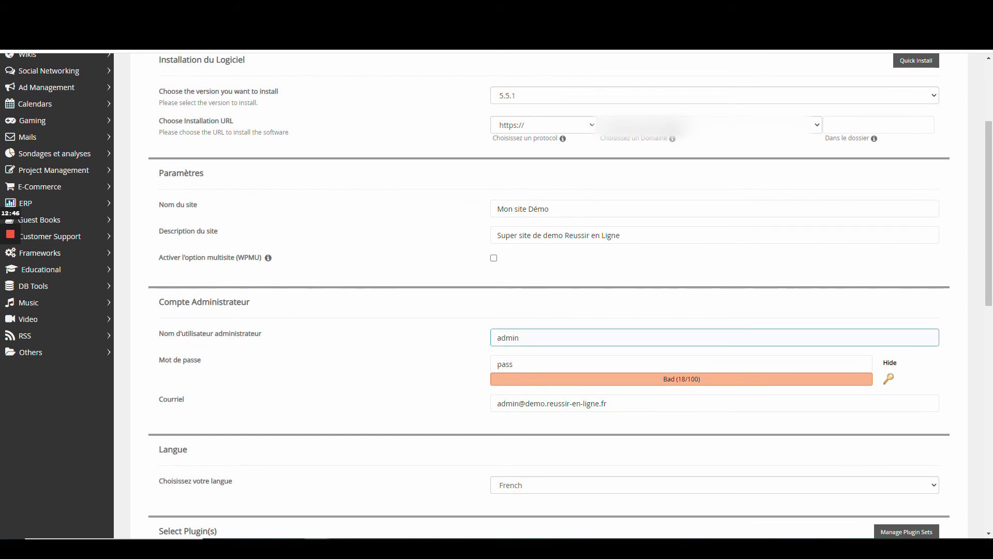
pyautogui.doubleClick(627, 337)
pyautogui.write('valerie')
pyautogui.click(549, 368)
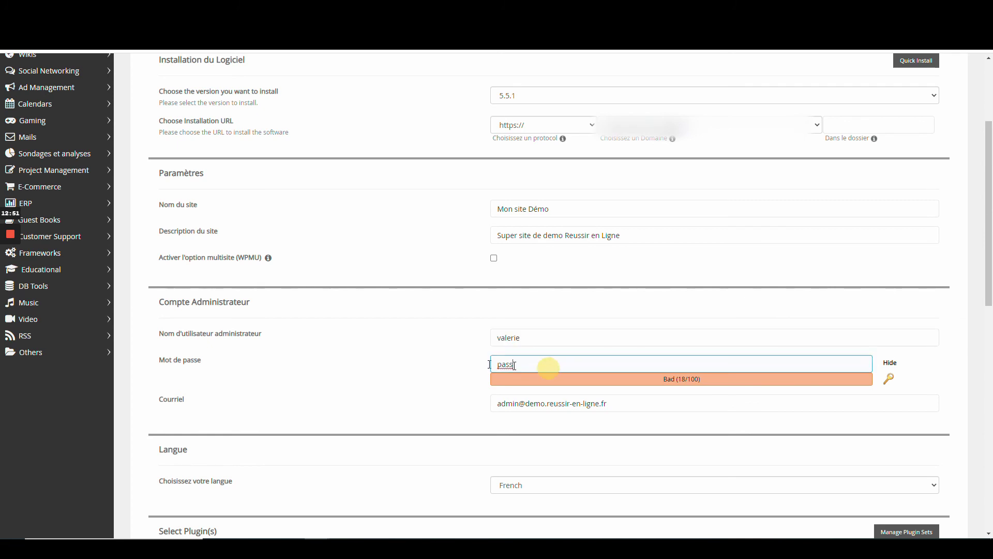
pyautogui.moveTo(515, 365); pyautogui.dragTo(414, 370)
pyautogui.write('••••••••')
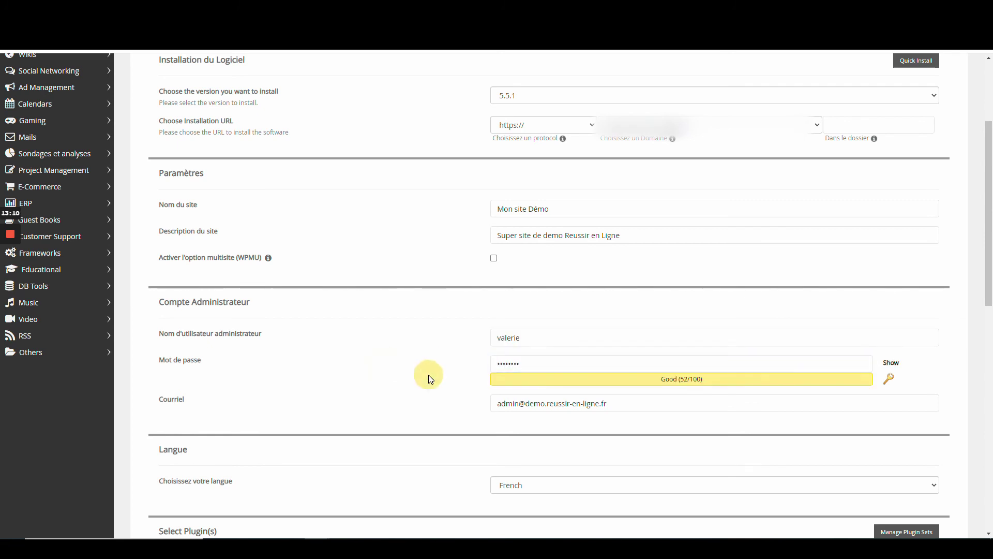
# Step: Change the administrator e-mail to the contact address, dropping the demo subdomain
pyautogui.click(519, 402)
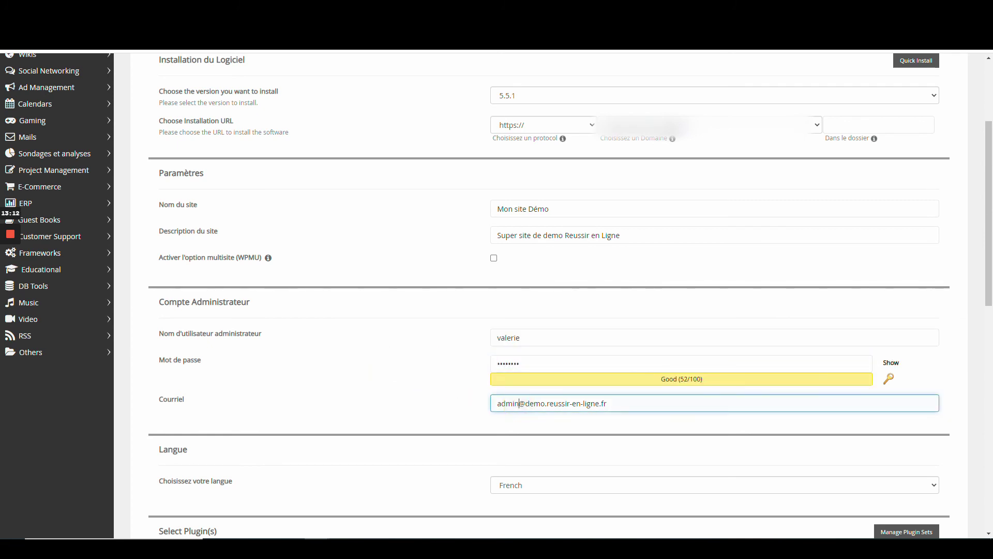
pyautogui.moveTo(525, 404); pyautogui.dragTo(548, 404)
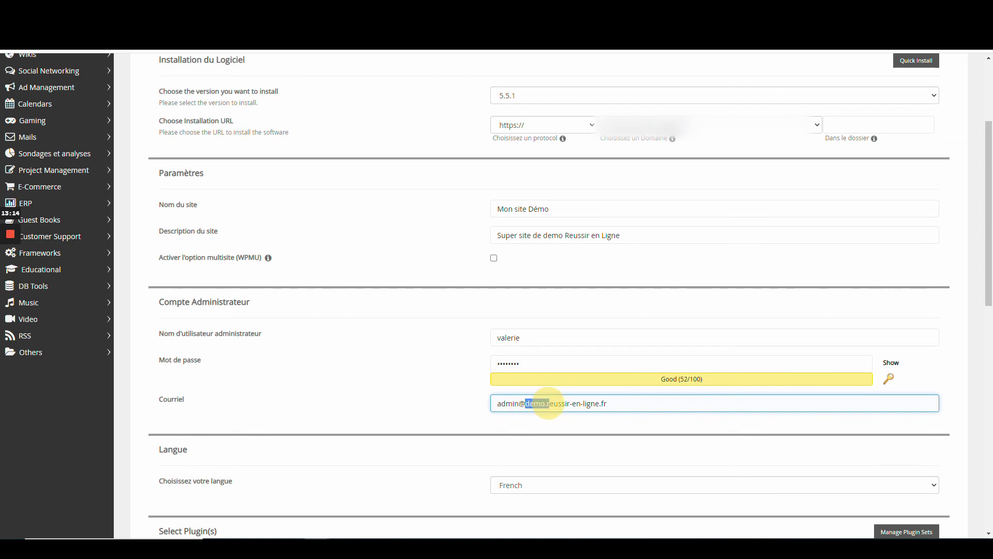
pyautogui.press('BackSpace')
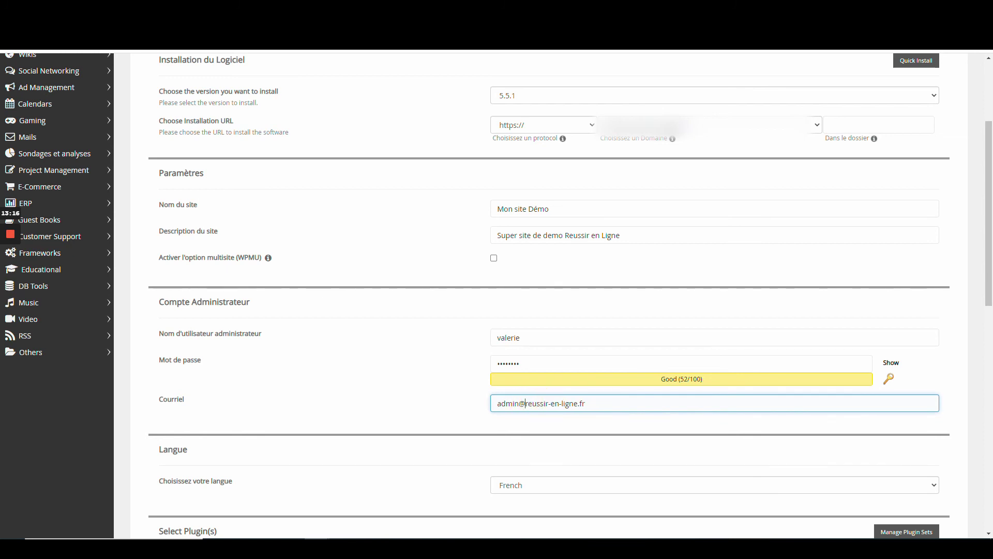
pyautogui.moveTo(520, 403); pyautogui.dragTo(461, 404)
pyautogui.click(464, 407)
pyautogui.scroll(-3, 471, 331)
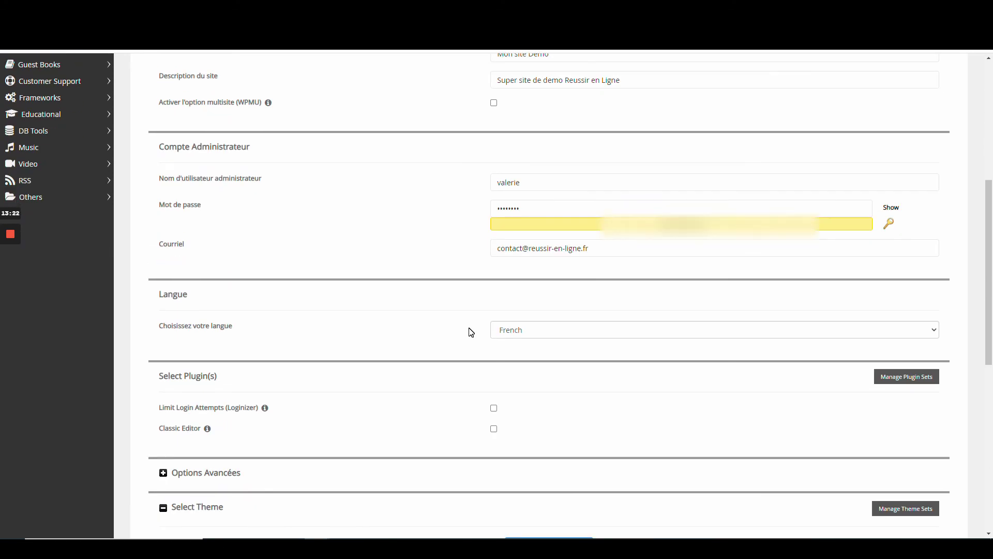
pyautogui.scroll(-2, 471, 331)
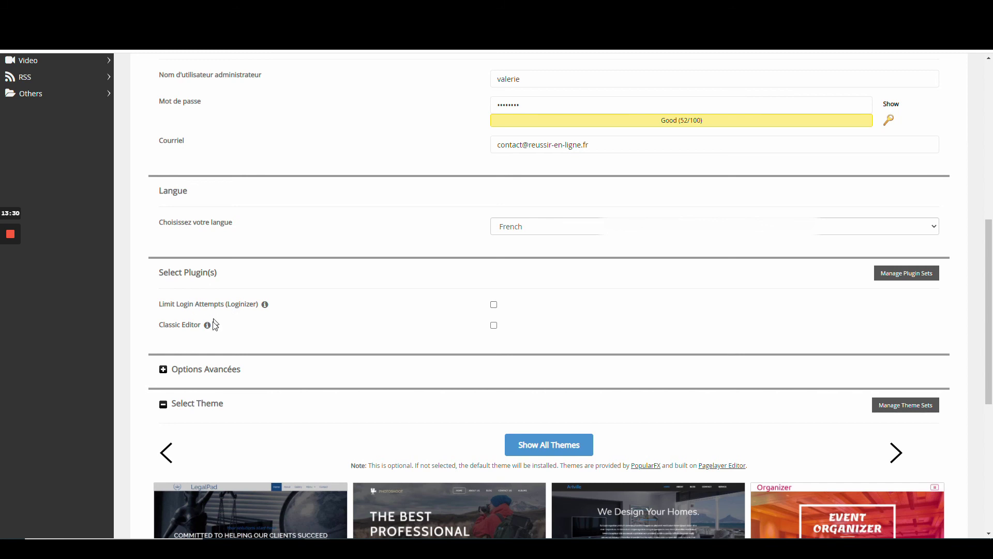
# Step: Tick the Limit Login Attempts (Loginizer) and Classic Editor plugins and expand Options Avancées
pyautogui.click(494, 305)
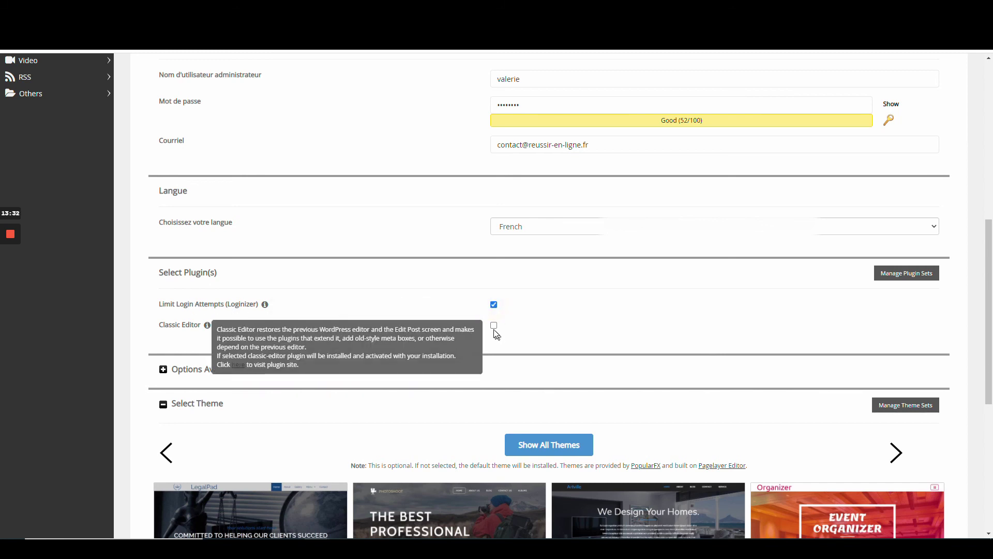
pyautogui.click(493, 325)
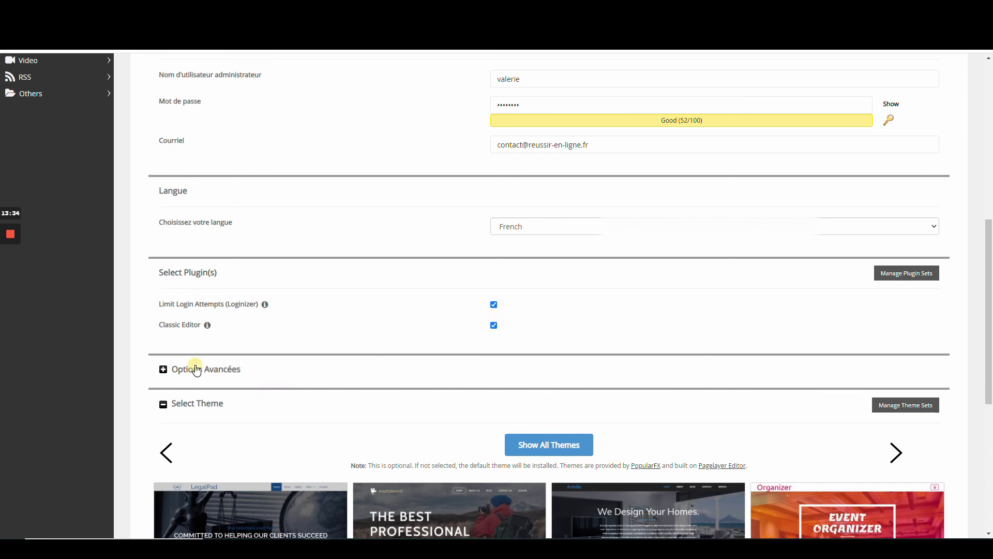
pyautogui.click(194, 369)
pyautogui.scroll(-4, 327, 314)
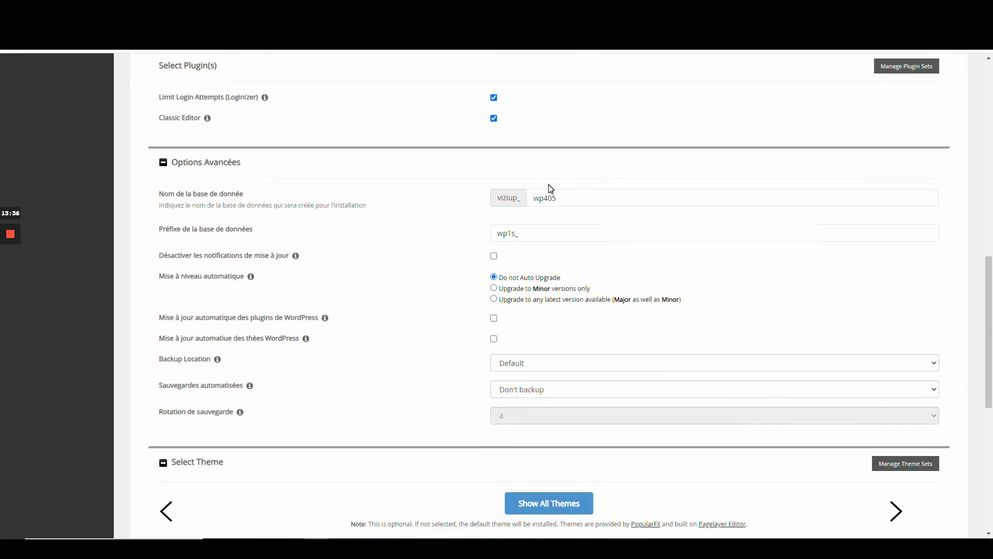
# Step: Replace database name wp405 with 'demo' and set the table prefix to 'demo_'
pyautogui.click(549, 194)
pyautogui.doubleClick(565, 195)
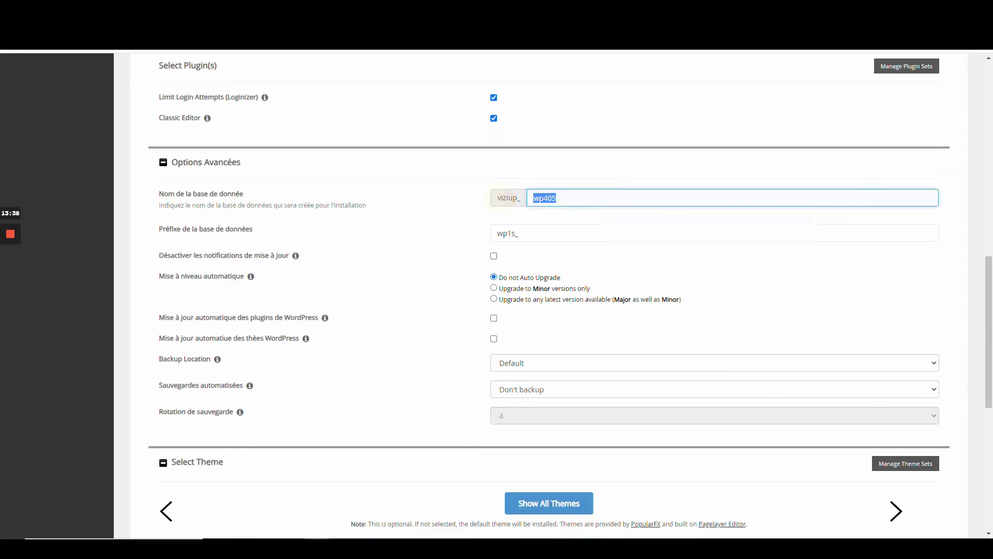
pyautogui.write('demo')
pyautogui.doubleClick(507, 232)
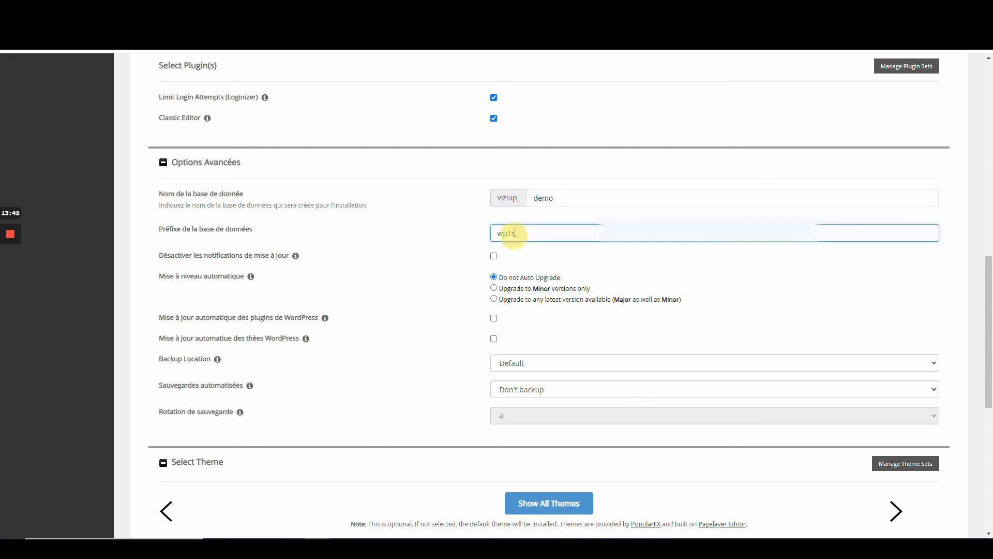
pyautogui.write('demo_')
pyautogui.click(450, 226)
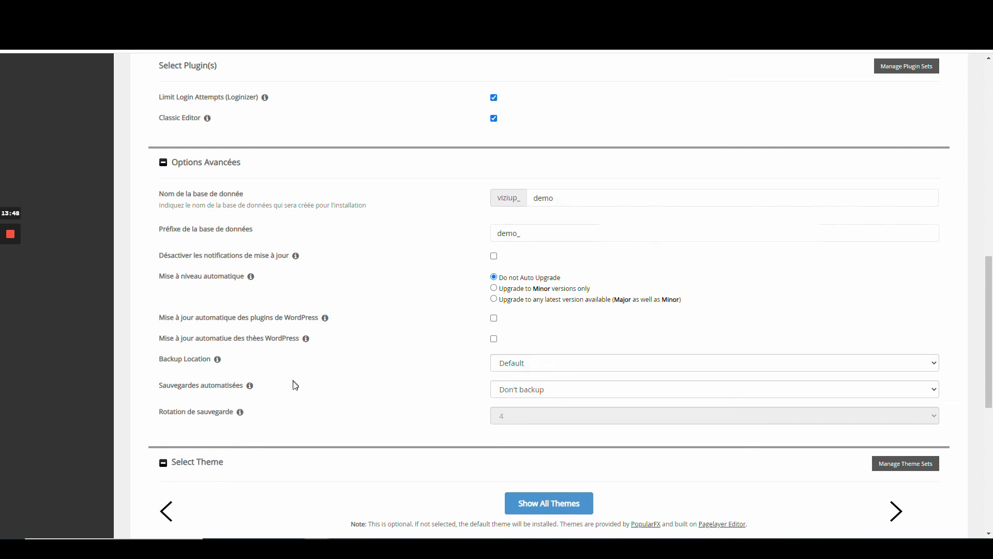
pyautogui.click(496, 233)
# Step: Keep the Default backup location, schedule automated backups once a day, rotation 6
pyautogui.click(545, 369)
pyautogui.click(542, 365)
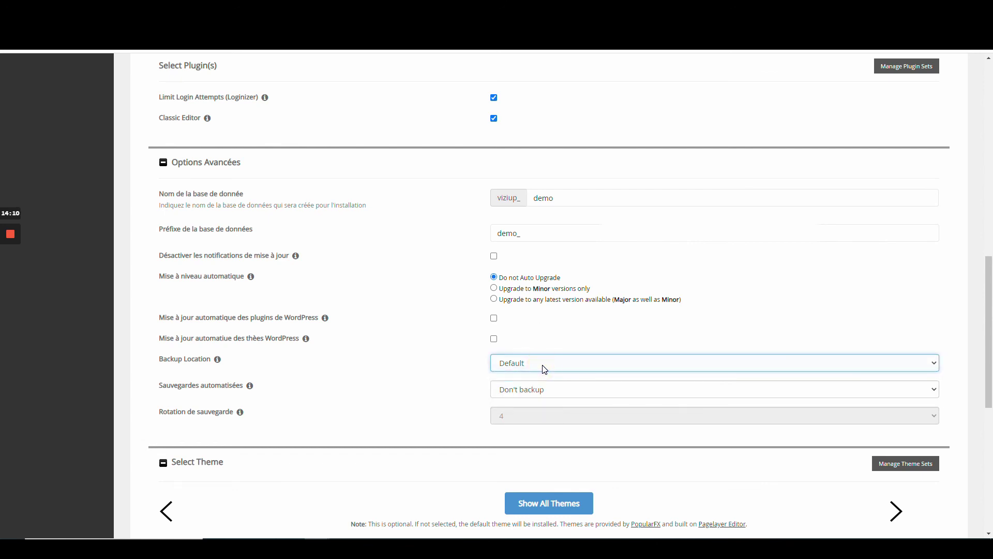
pyautogui.click(558, 393)
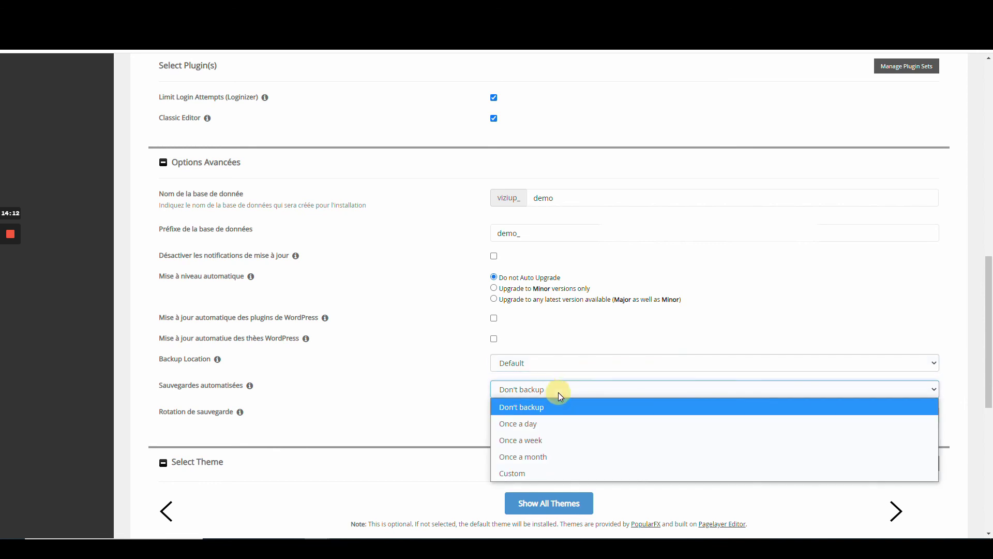
pyautogui.click(563, 423)
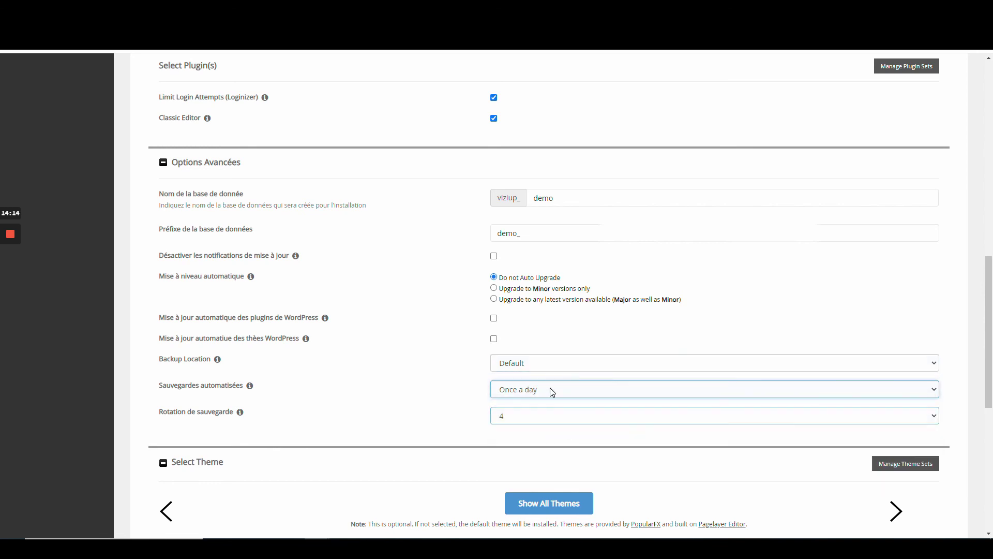
pyautogui.click(540, 414)
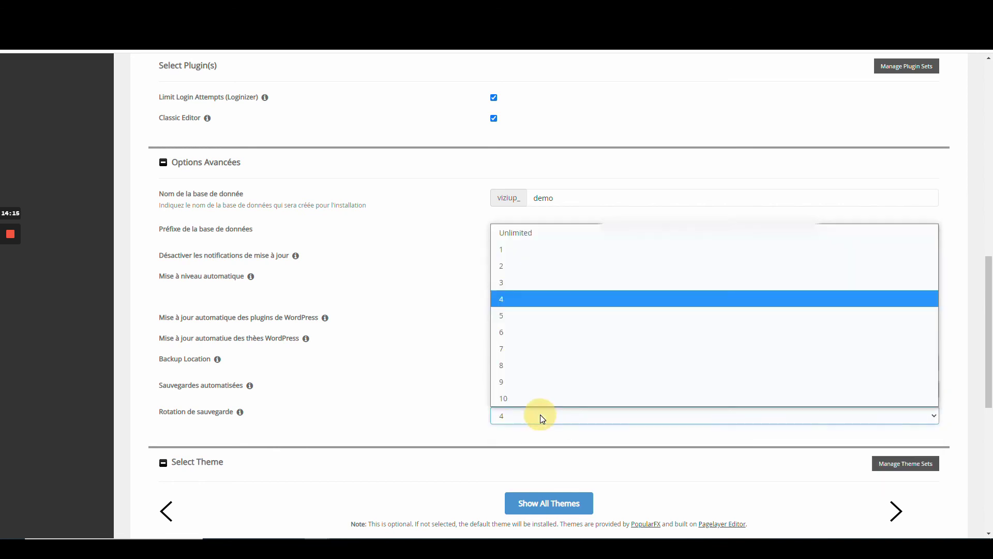
pyautogui.click(541, 330)
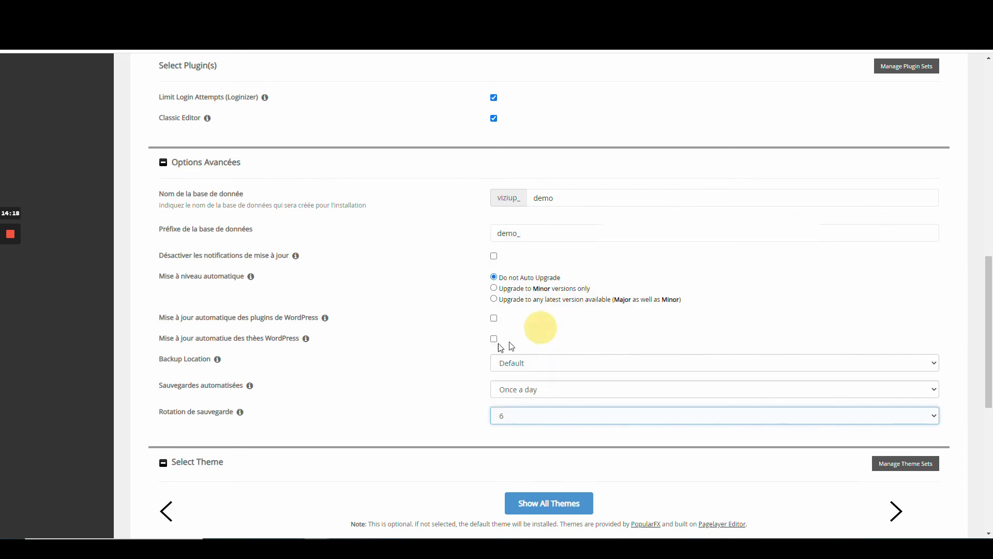
pyautogui.scroll(-3, 453, 410)
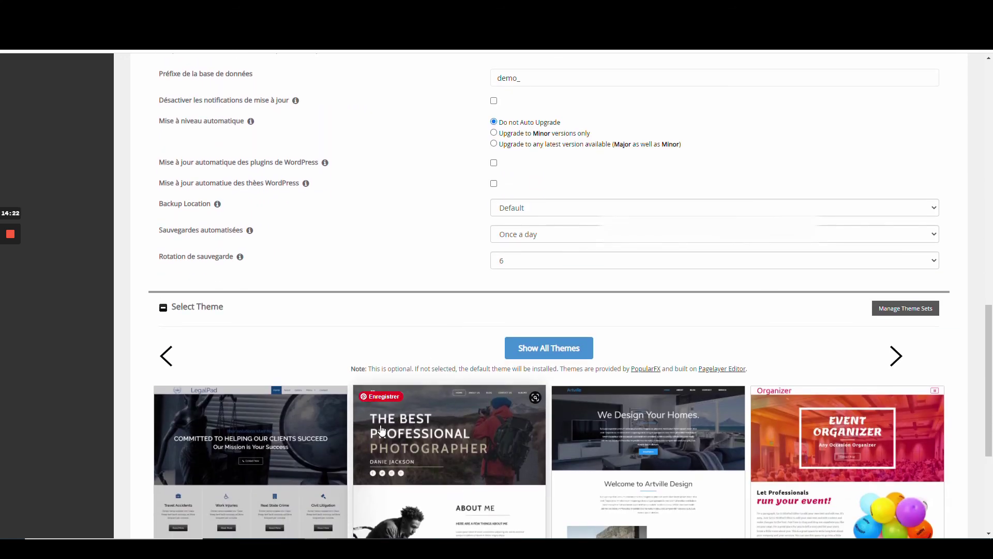
# Step: Submit the WordPress installation, dismiss the lost-connection alert, and view the installations list
pyautogui.scroll(-1, 533, 372)
pyautogui.scroll(-3, 672, 275)
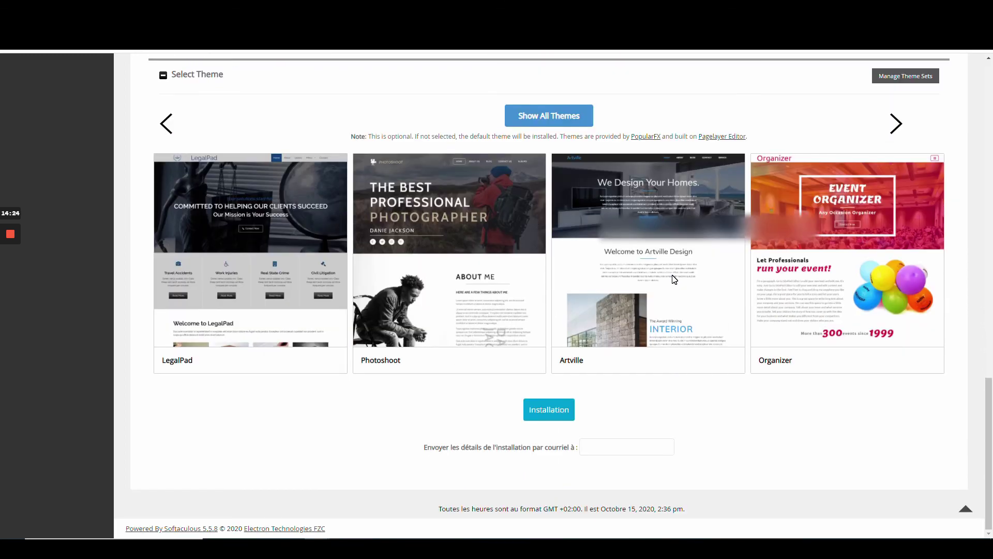
pyautogui.click(549, 411)
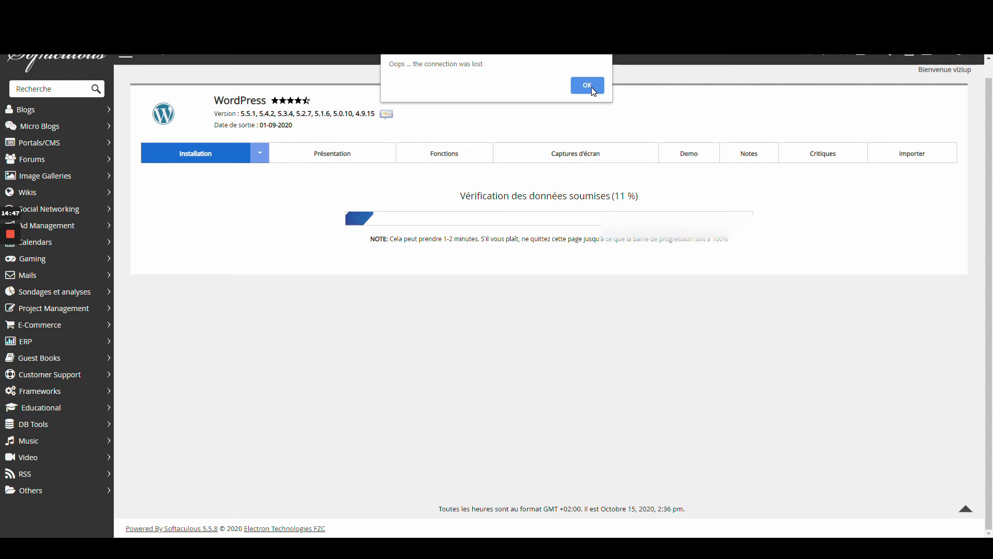
pyautogui.click(587, 85)
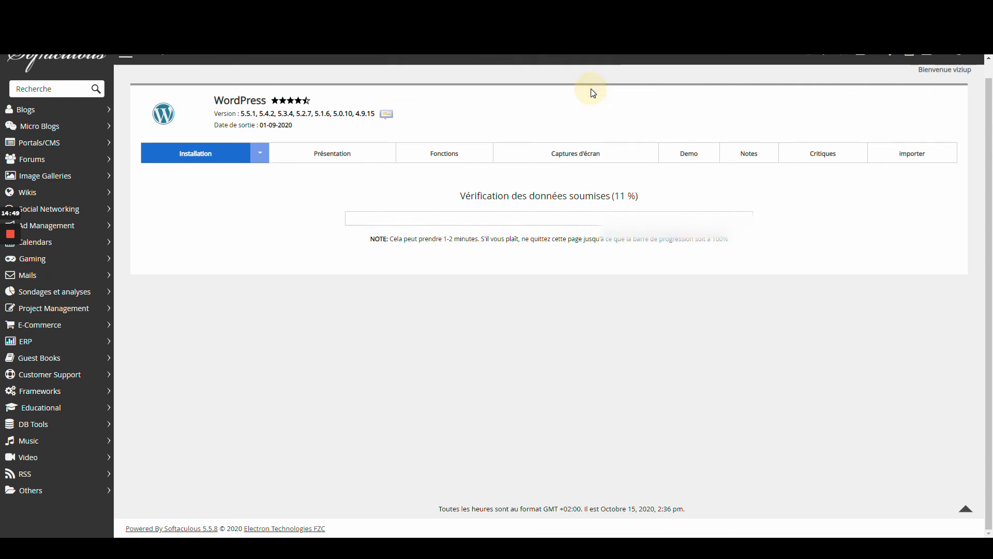
pyautogui.scroll(-20, 496, 237)
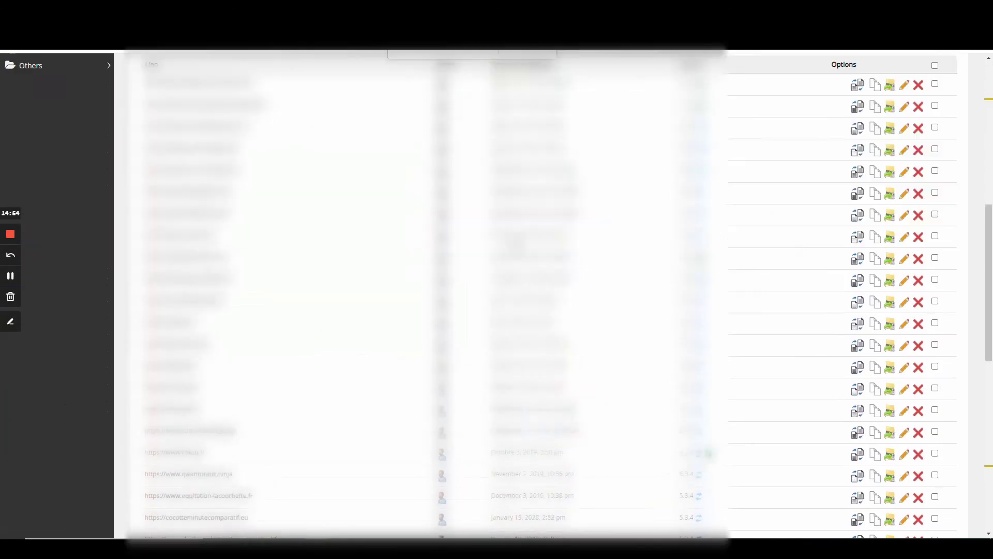